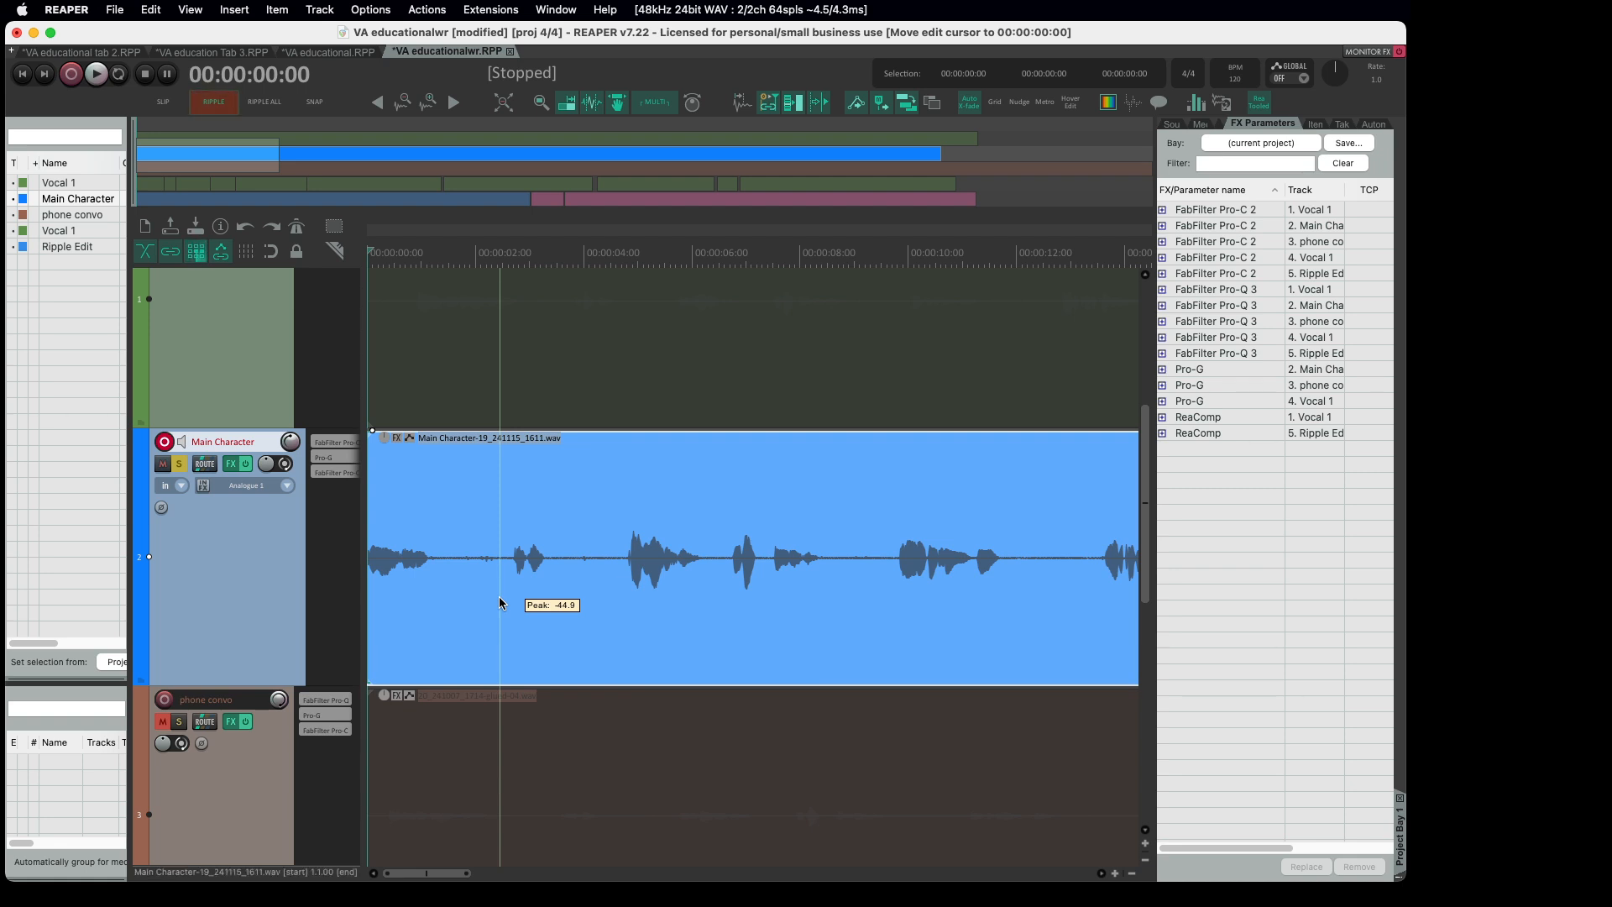
- Split the Main Character recording at 00:00:01:24 and 00:00:03:19 to isolate the second spoken phrase
{"action": "left_click", "coordinate": [466, 553]}
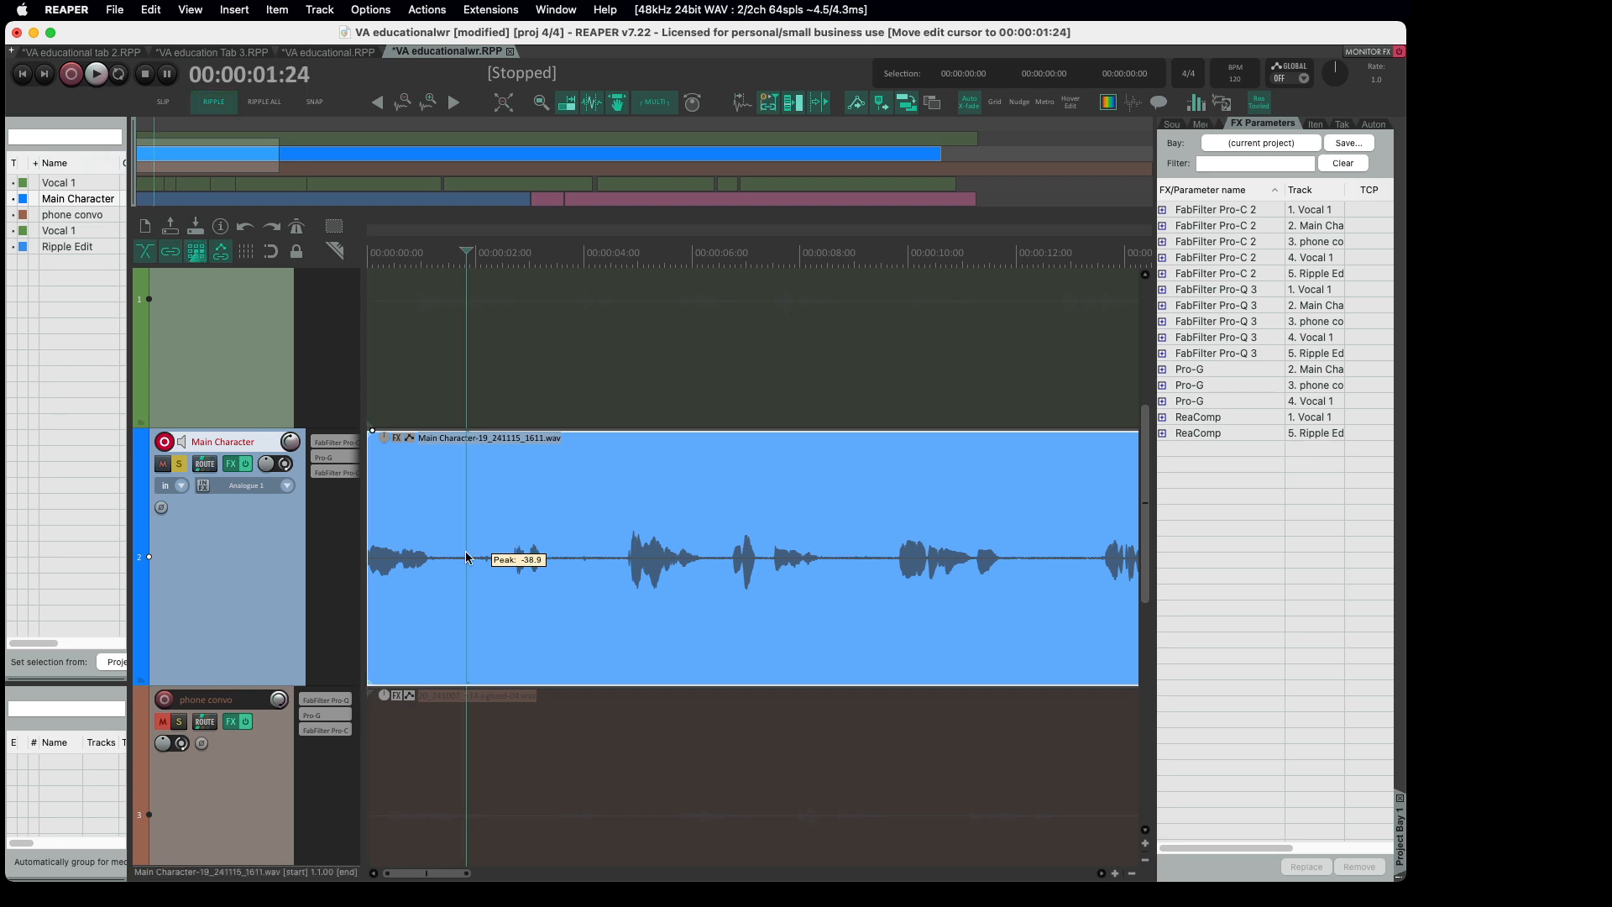
{"action": "key", "text": "s"}
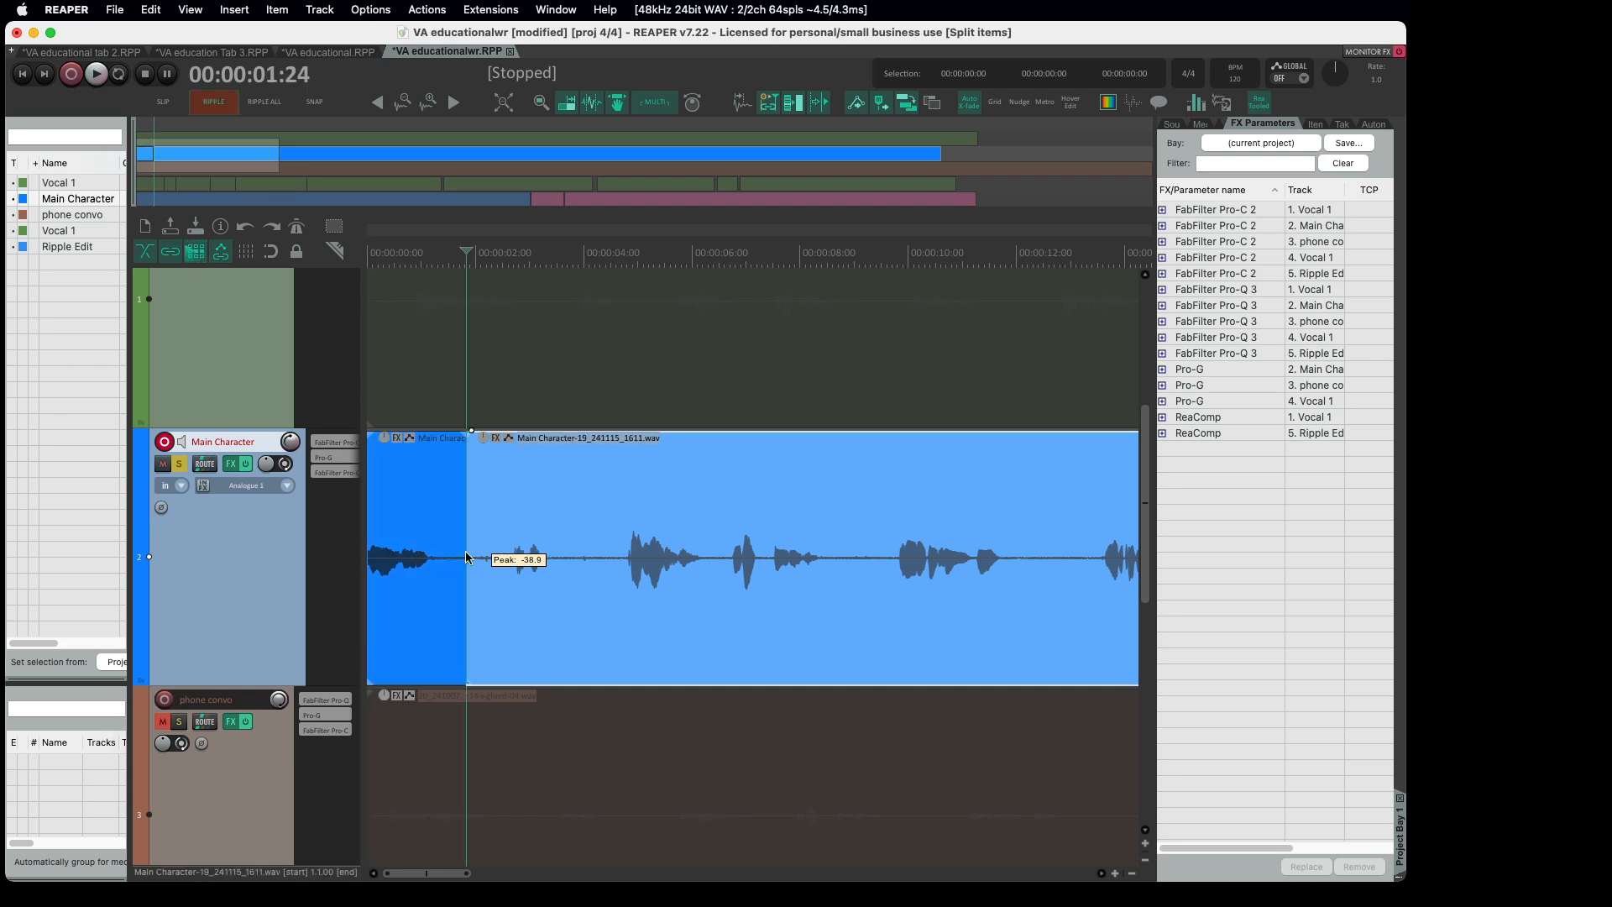
{"action": "left_click", "coordinate": [566, 555]}
{"action": "key", "text": "s"}
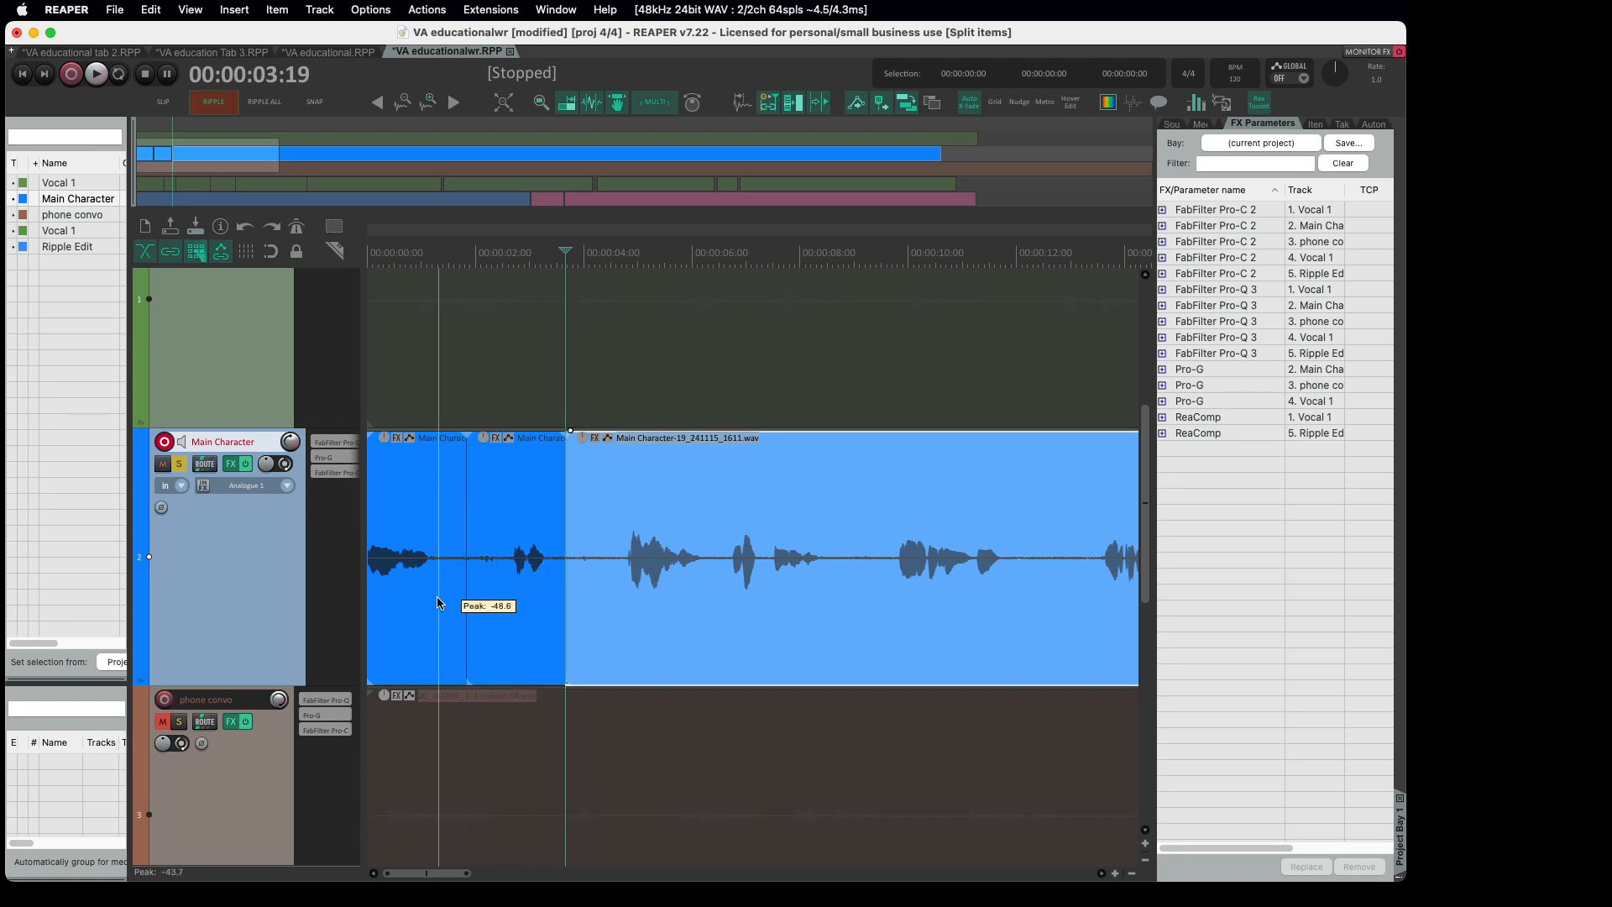
- Move the second and third Main Character segments earlier so each slightly overlaps the preceding one, tightening the pauses
{"action": "left_click", "coordinate": [506, 621]}
{"action": "left_click_drag", "start_coordinate": [506, 621], "coordinate": [476, 625]}
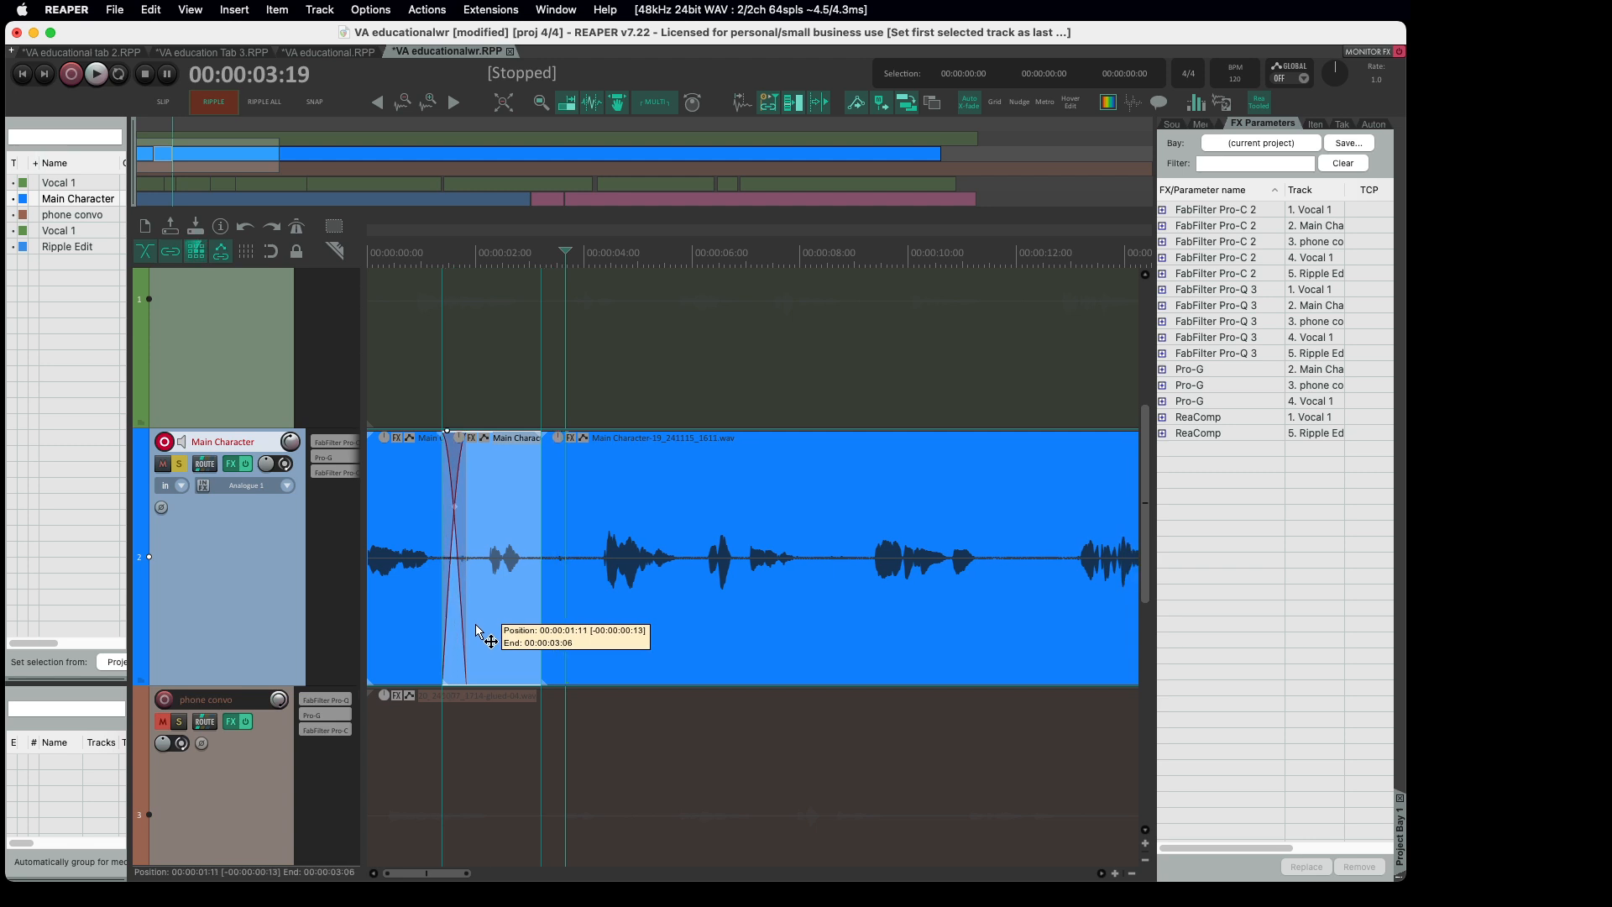
{"action": "left_click", "coordinate": [587, 606]}
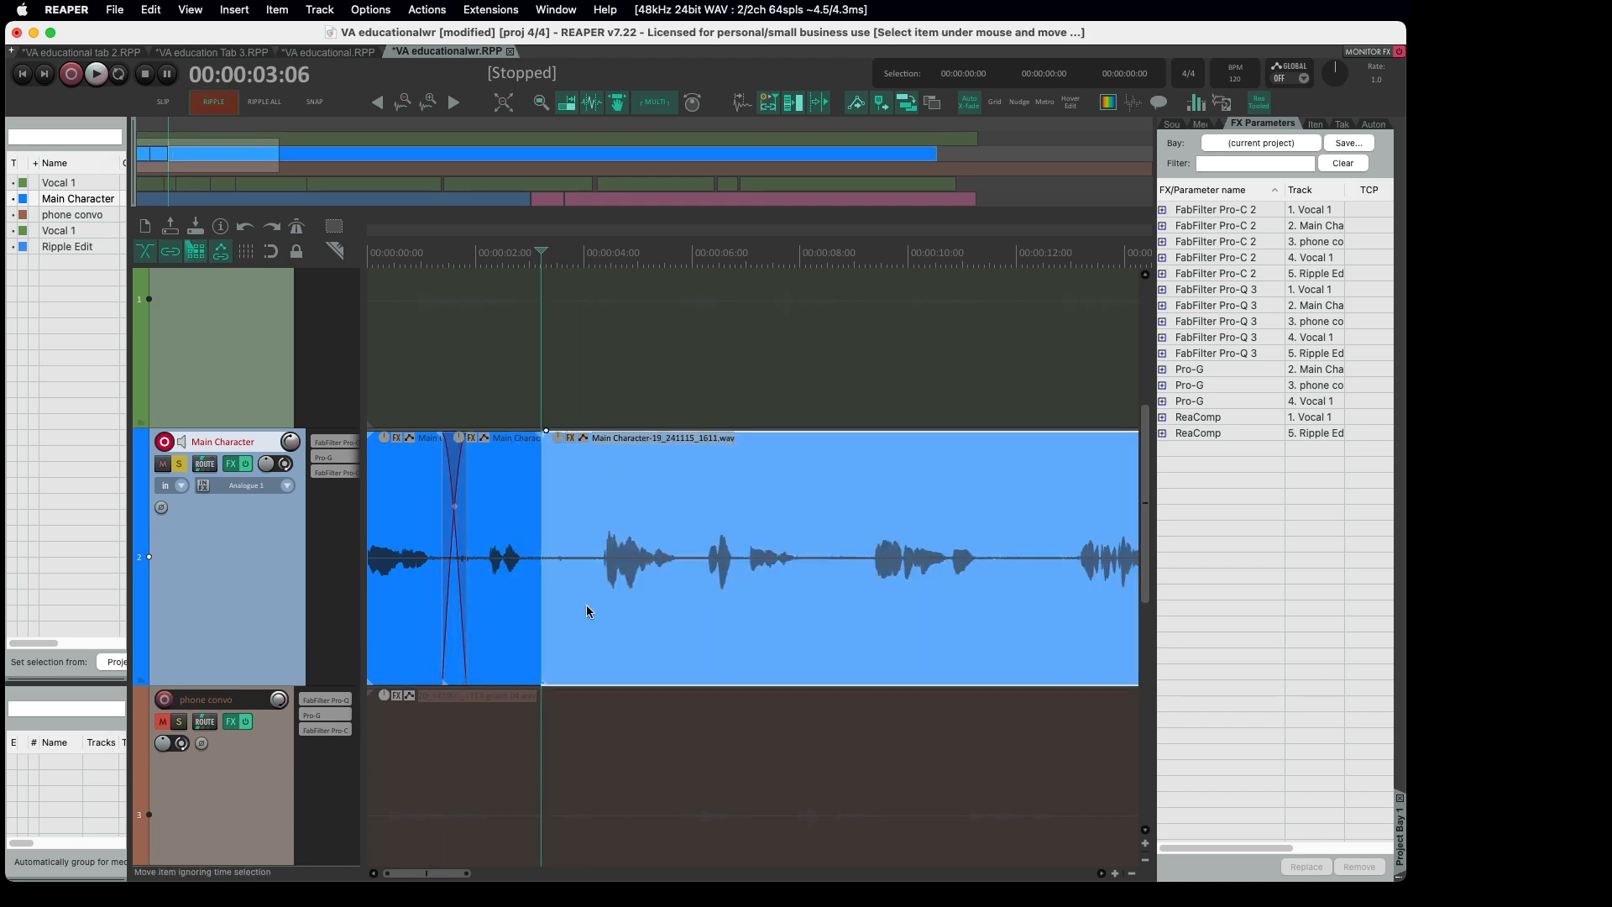
{"action": "left_click_drag", "start_coordinate": [586, 605], "coordinate": [560, 618]}
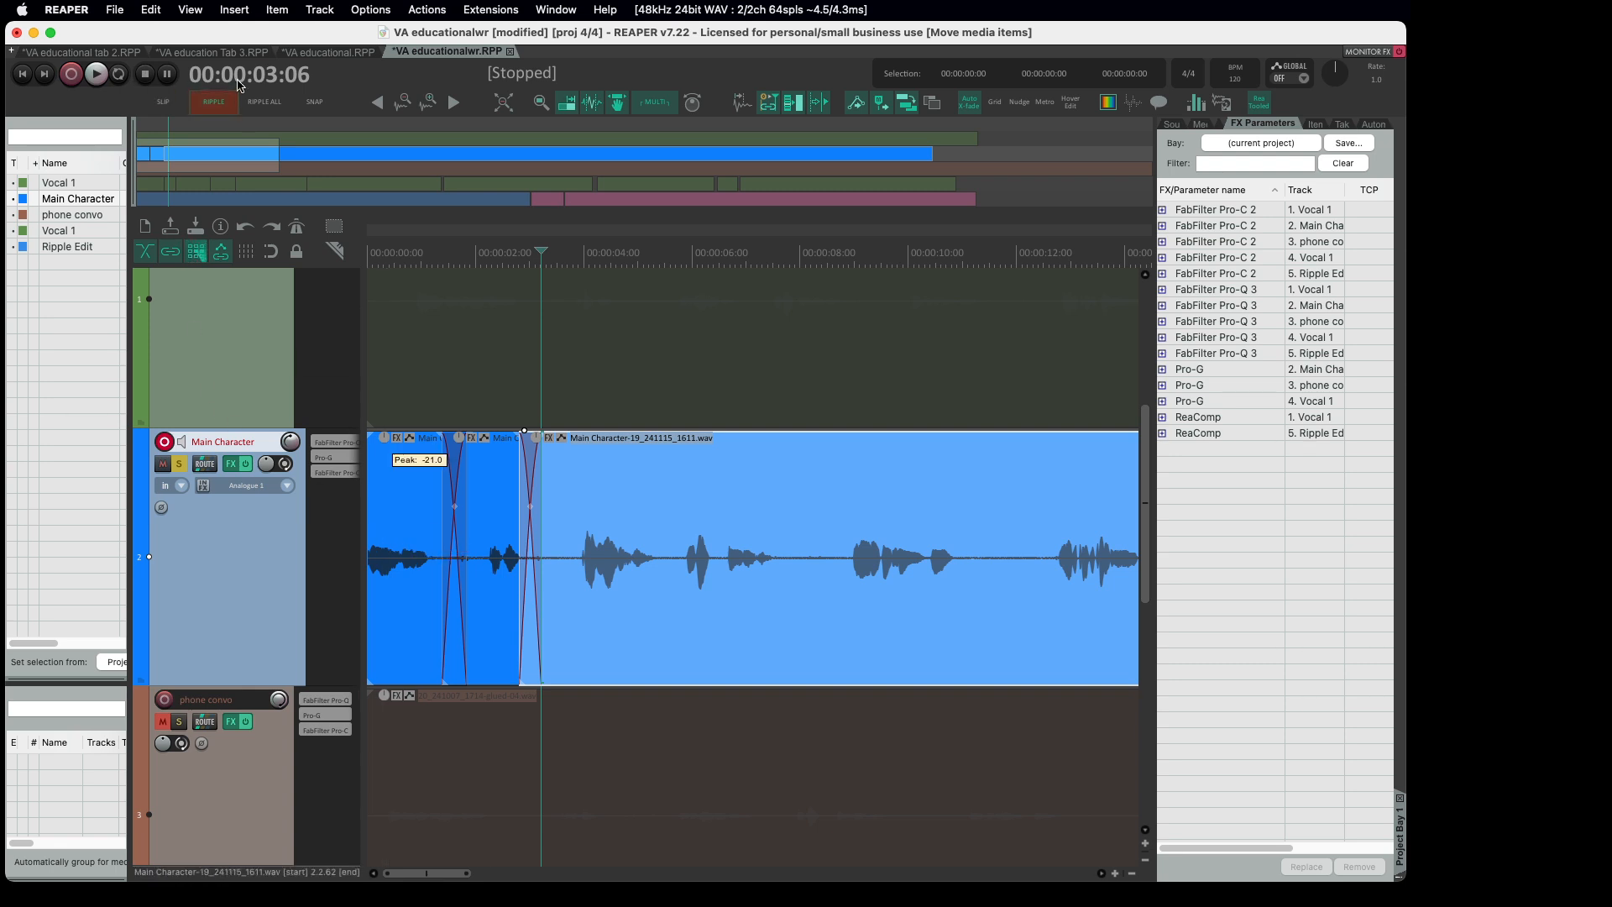
- Play the tightened dialogue from the project start and stop playback after the third segment begins
{"action": "left_click", "coordinate": [28, 80]}
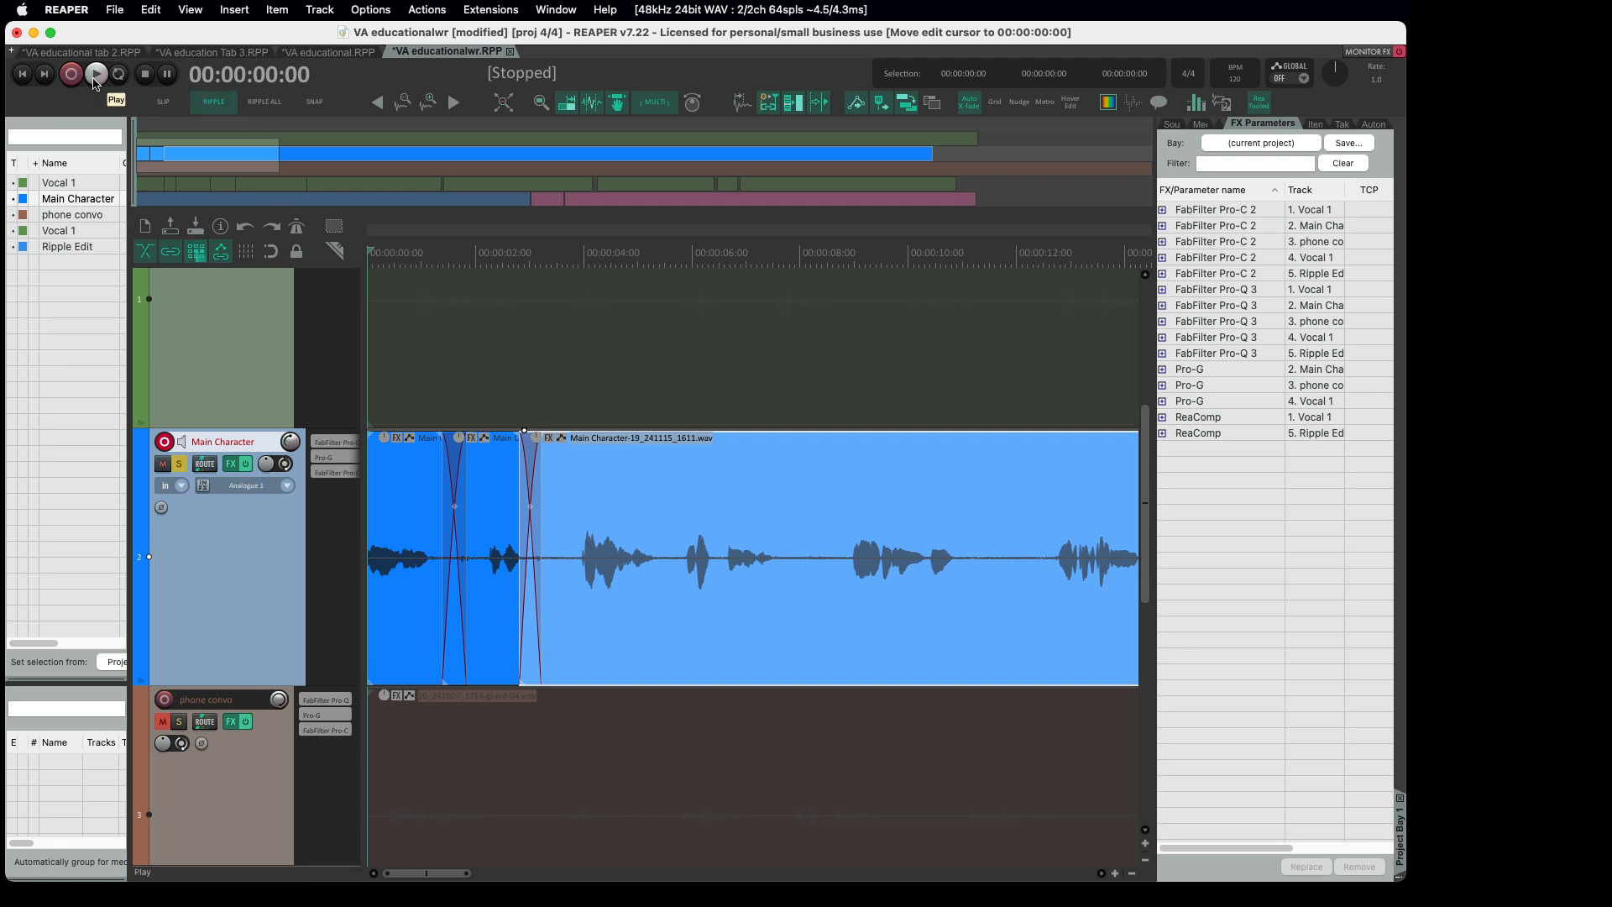
{"action": "left_click", "coordinate": [95, 77]}
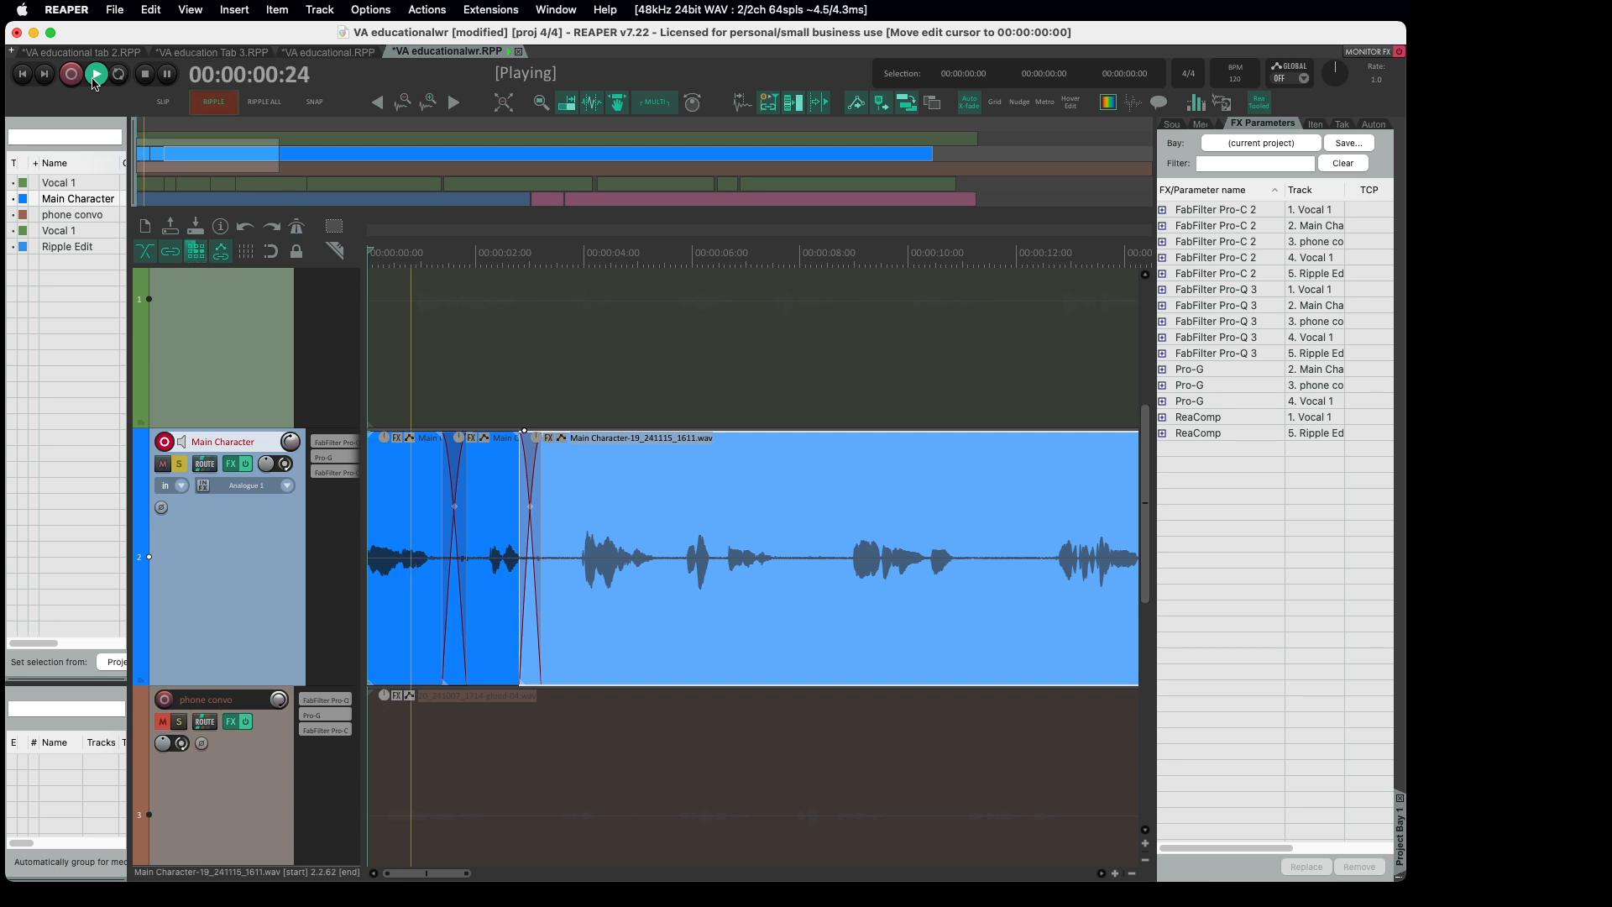
{"action": "left_click", "coordinate": [142, 75]}
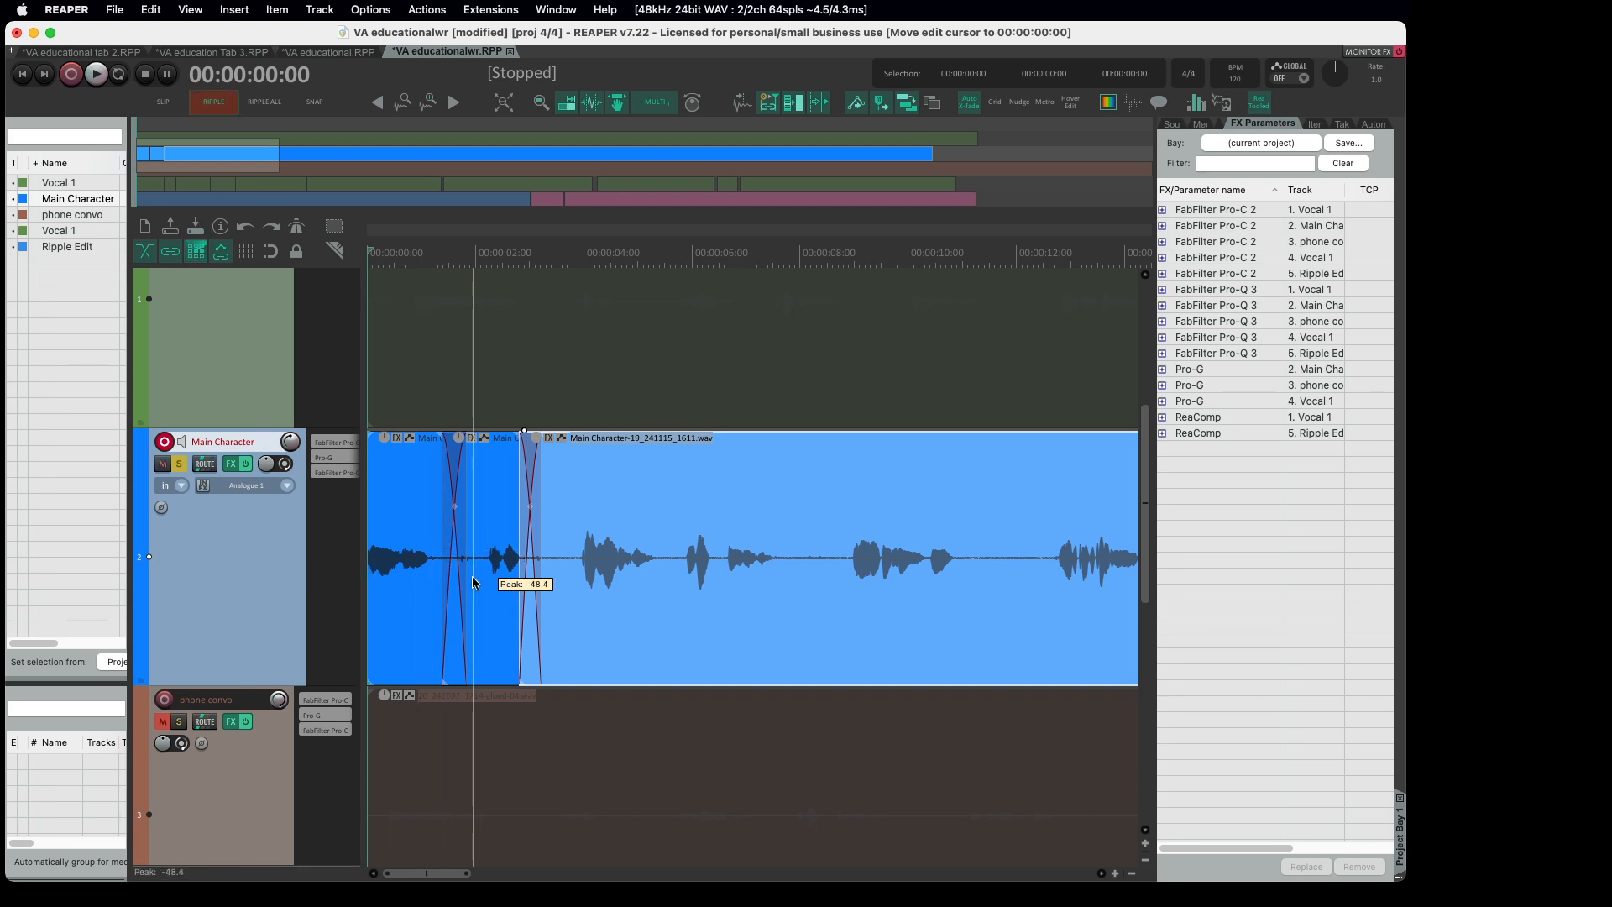
- Undo the segment moves and ripple-delete the middle Main Character segment
{"action": "key", "text": "super+z"}
{"action": "key", "text": "super+z"}
{"action": "key", "text": "super+z"}
{"action": "key", "text": "super+z"}
{"action": "key", "text": "super+z"}
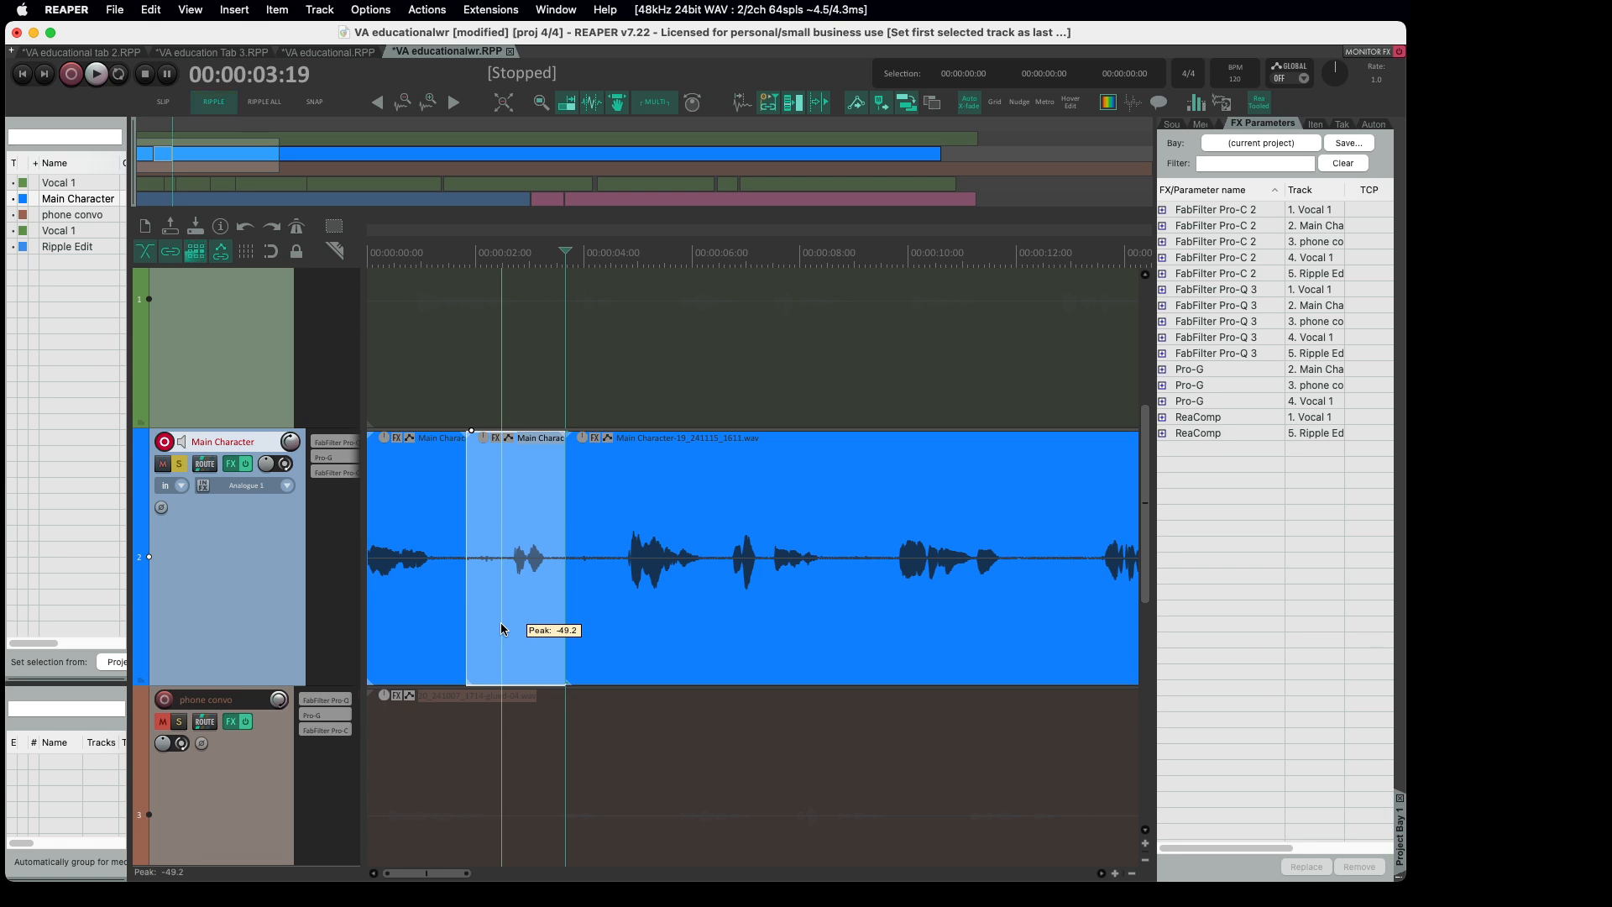
{"action": "key", "text": "Delete"}
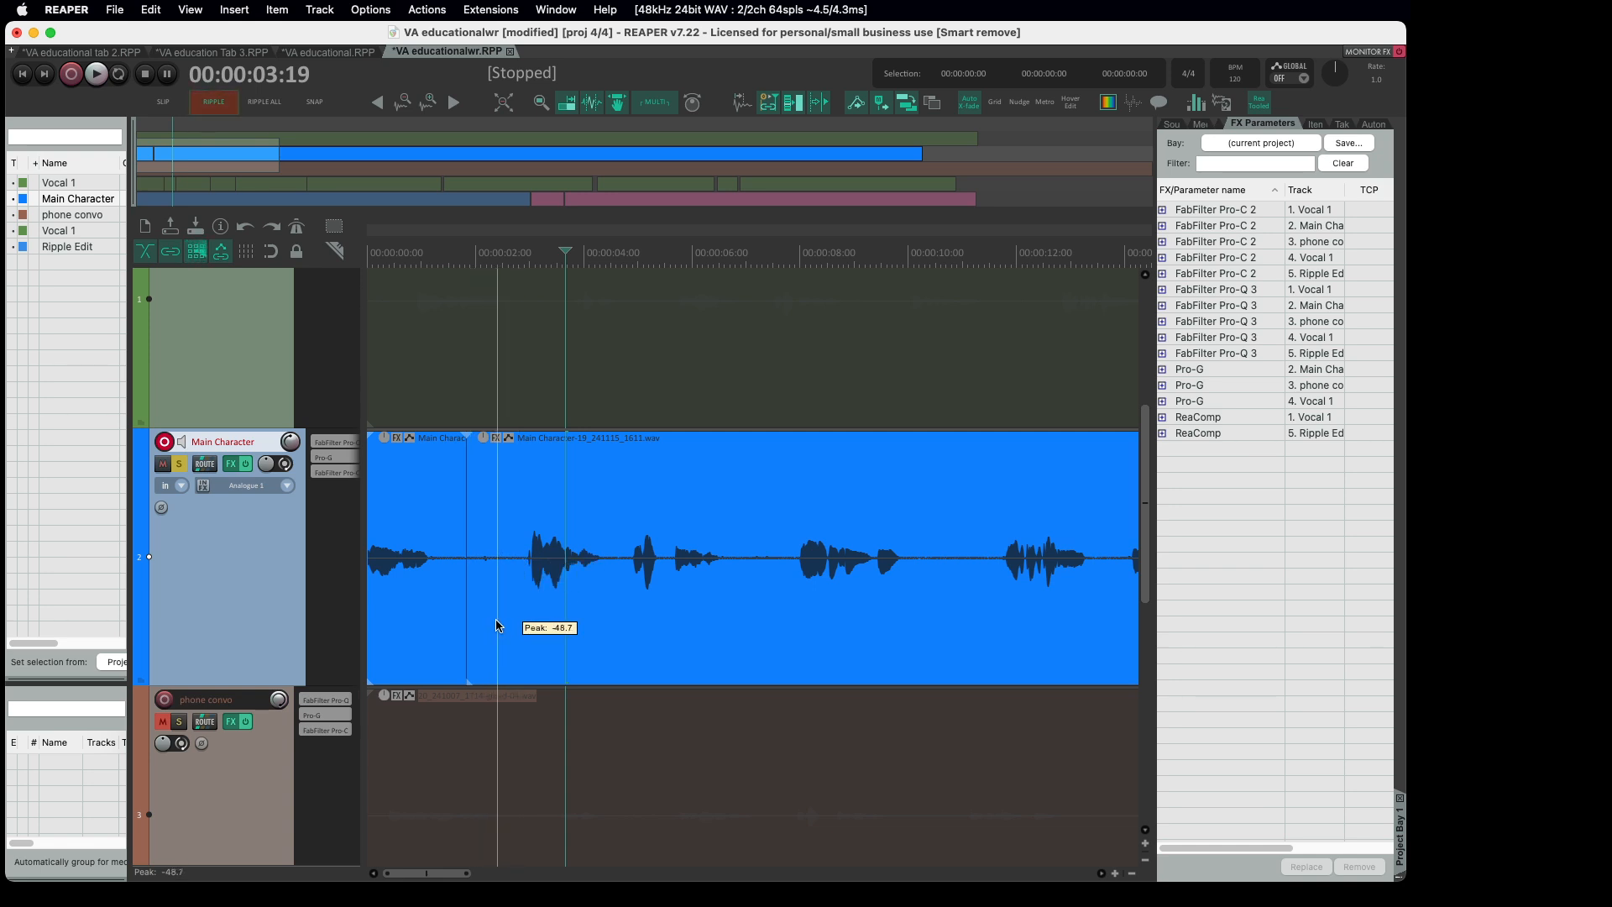
- Try a different pause by moving the following segment away from the first and partway back, and undo these adjustments
{"action": "left_click_drag", "start_coordinate": [495, 623], "coordinate": [598, 631]}
{"action": "mouse_move", "coordinate": [468, 632]}
{"action": "left_mouse_down"}
{"action": "mouse_move", "coordinate": [560, 634]}
{"action": "mouse_move", "coordinate": [468, 634]}
{"action": "left_mouse_up"}
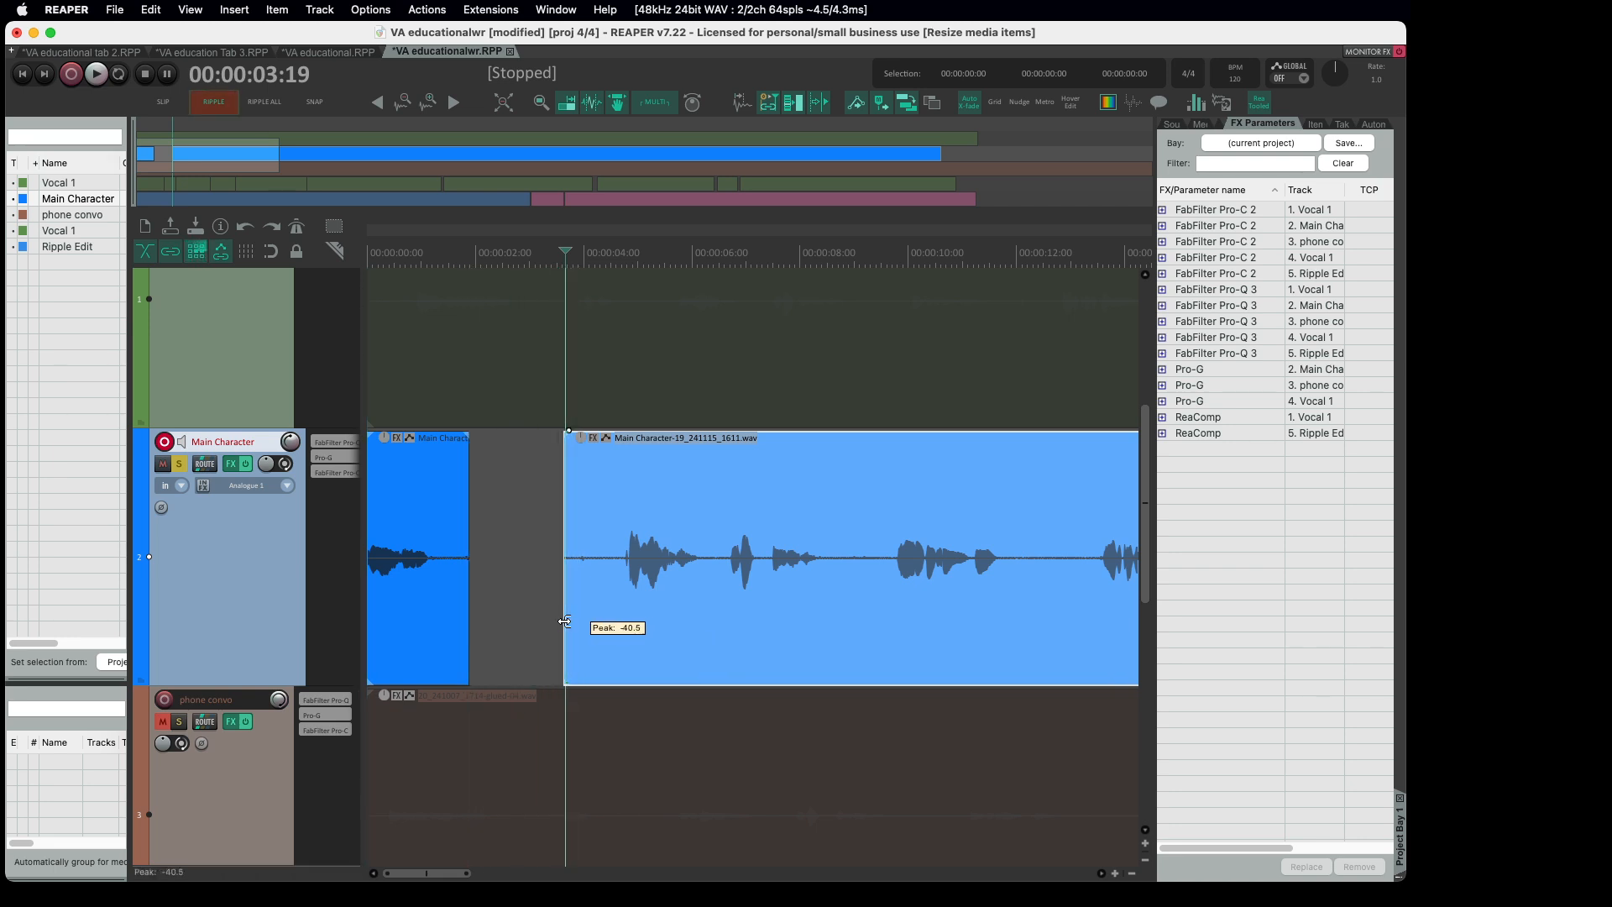
{"action": "left_click_drag", "start_coordinate": [567, 625], "coordinate": [518, 642]}
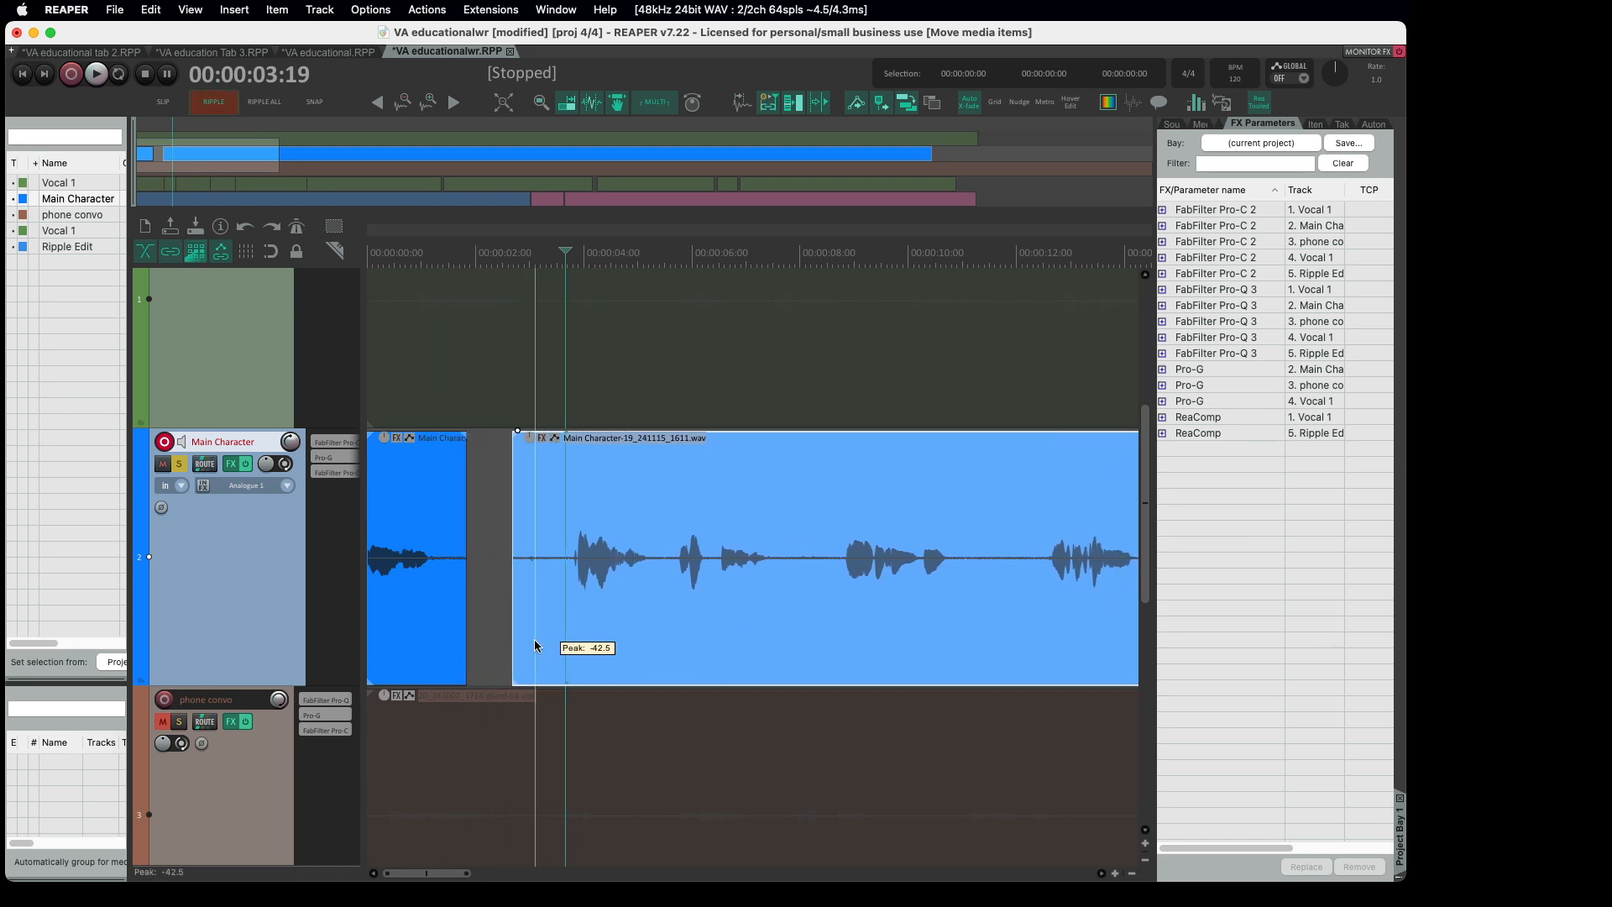
{"action": "key", "text": "super+z"}
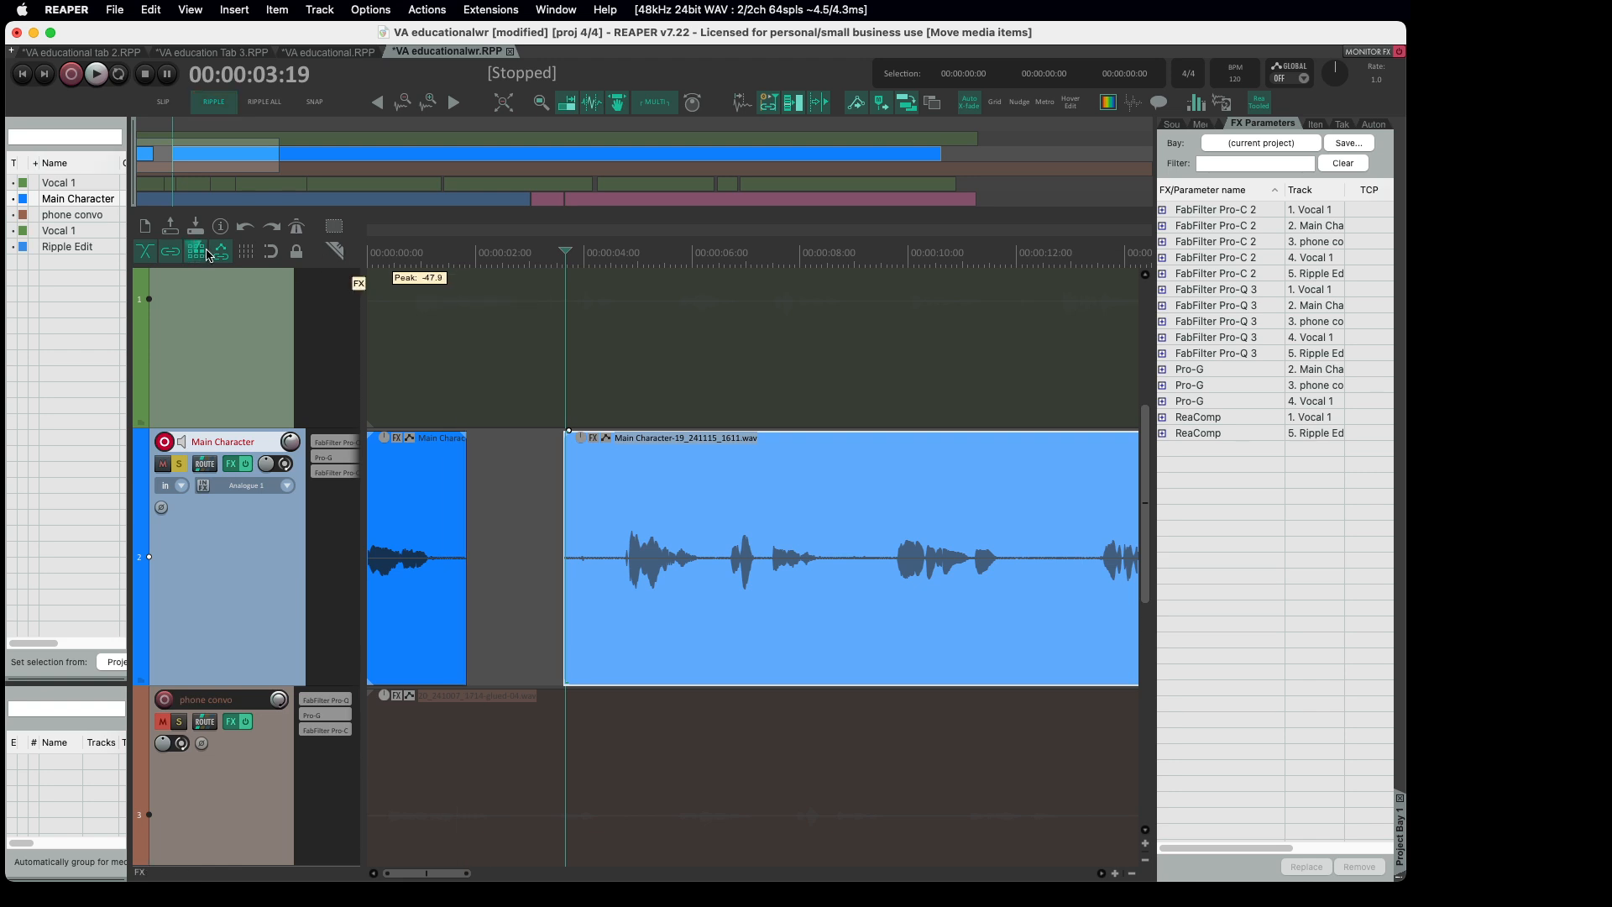
{"action": "key", "text": "super+z"}
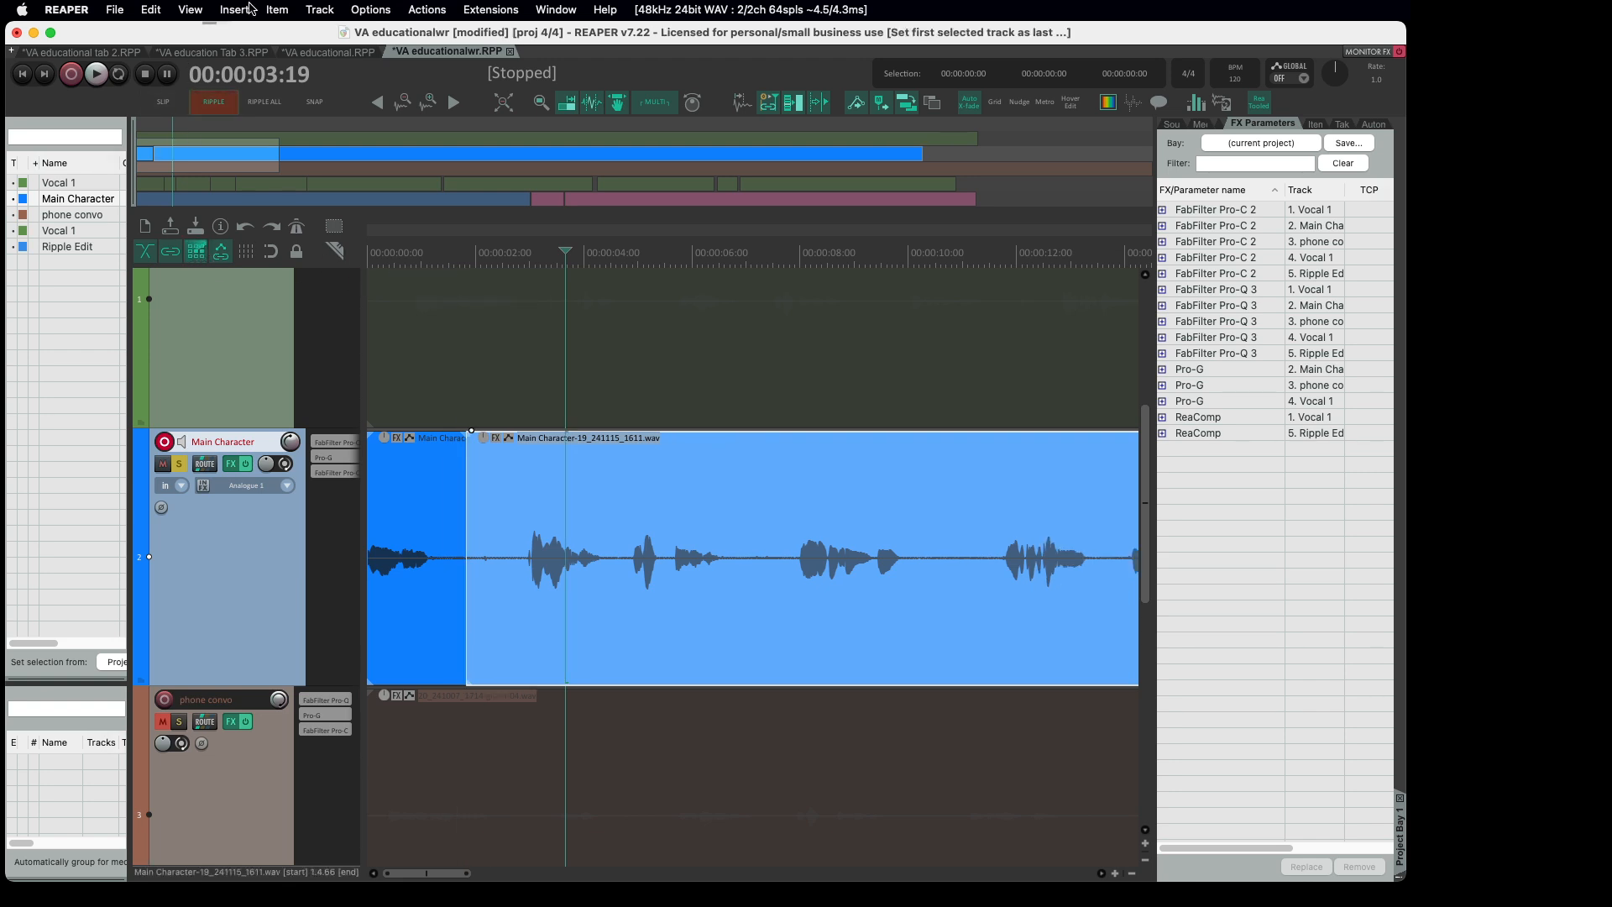
- Glue the selected Main Character segment that follows the first one
{"action": "left_click", "coordinate": [319, 11]}
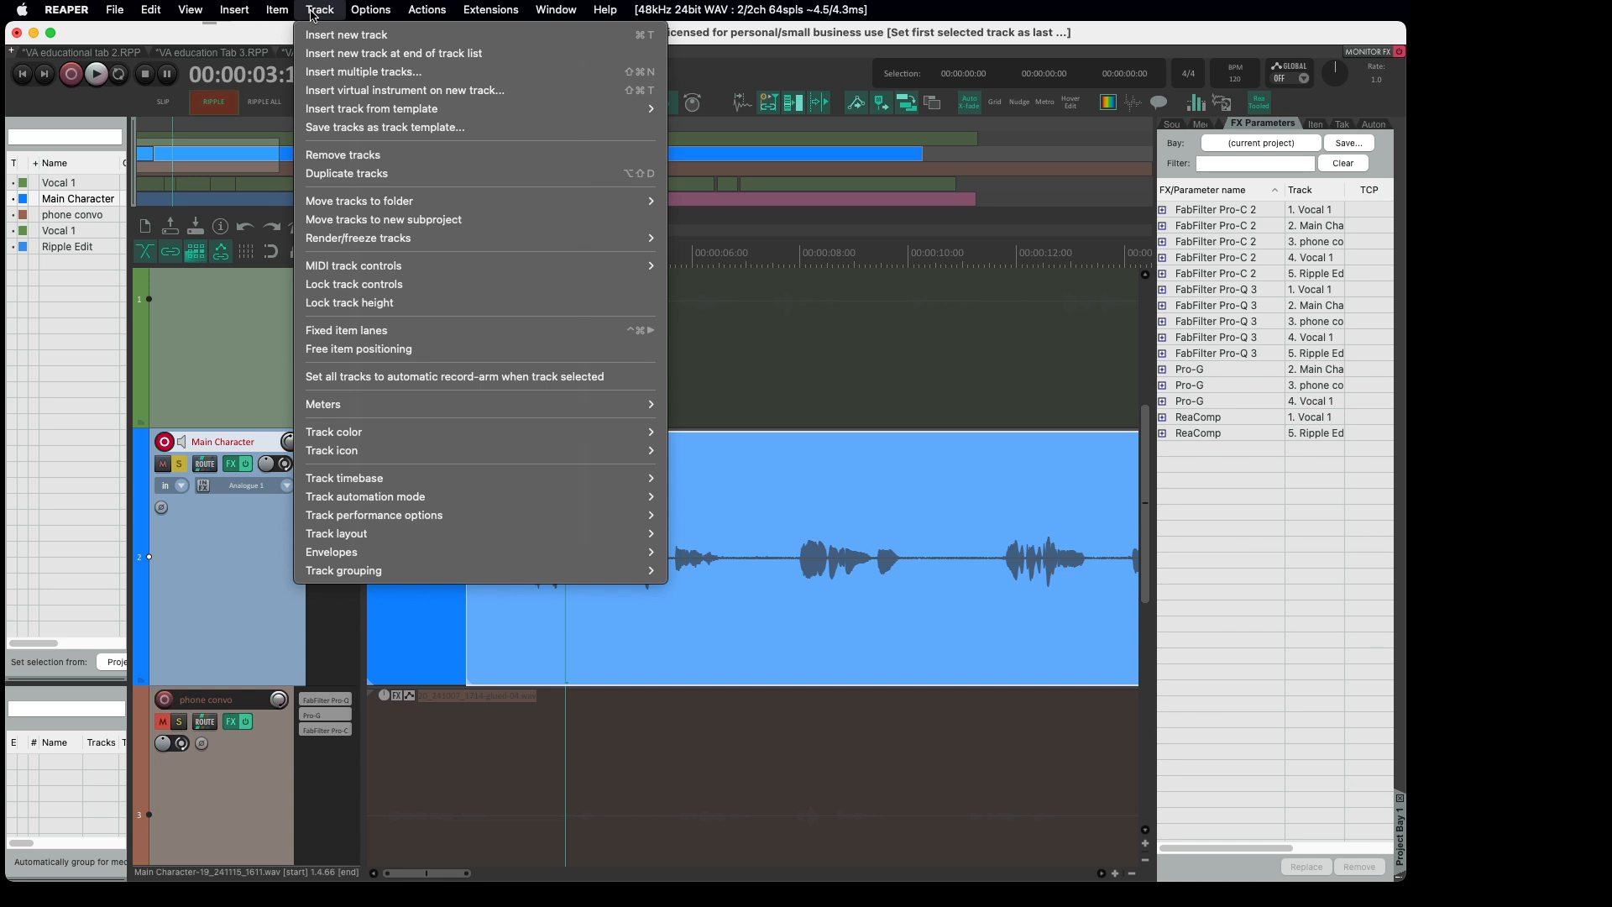
{"action": "mouse_move", "coordinate": [284, 19]}
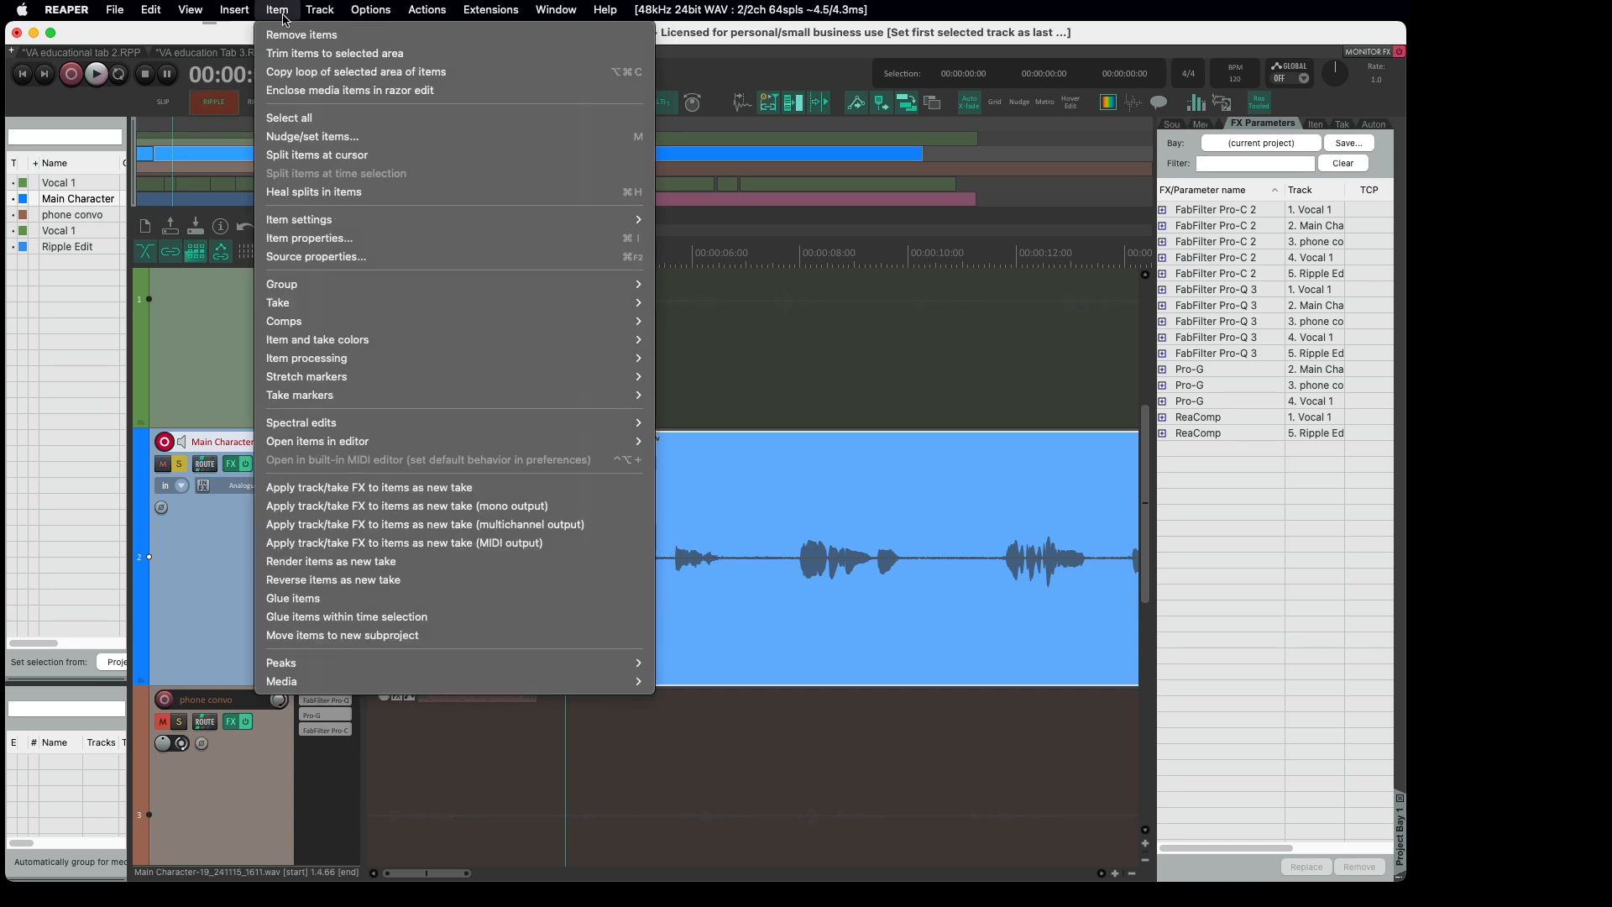
{"action": "left_click", "coordinate": [303, 599]}
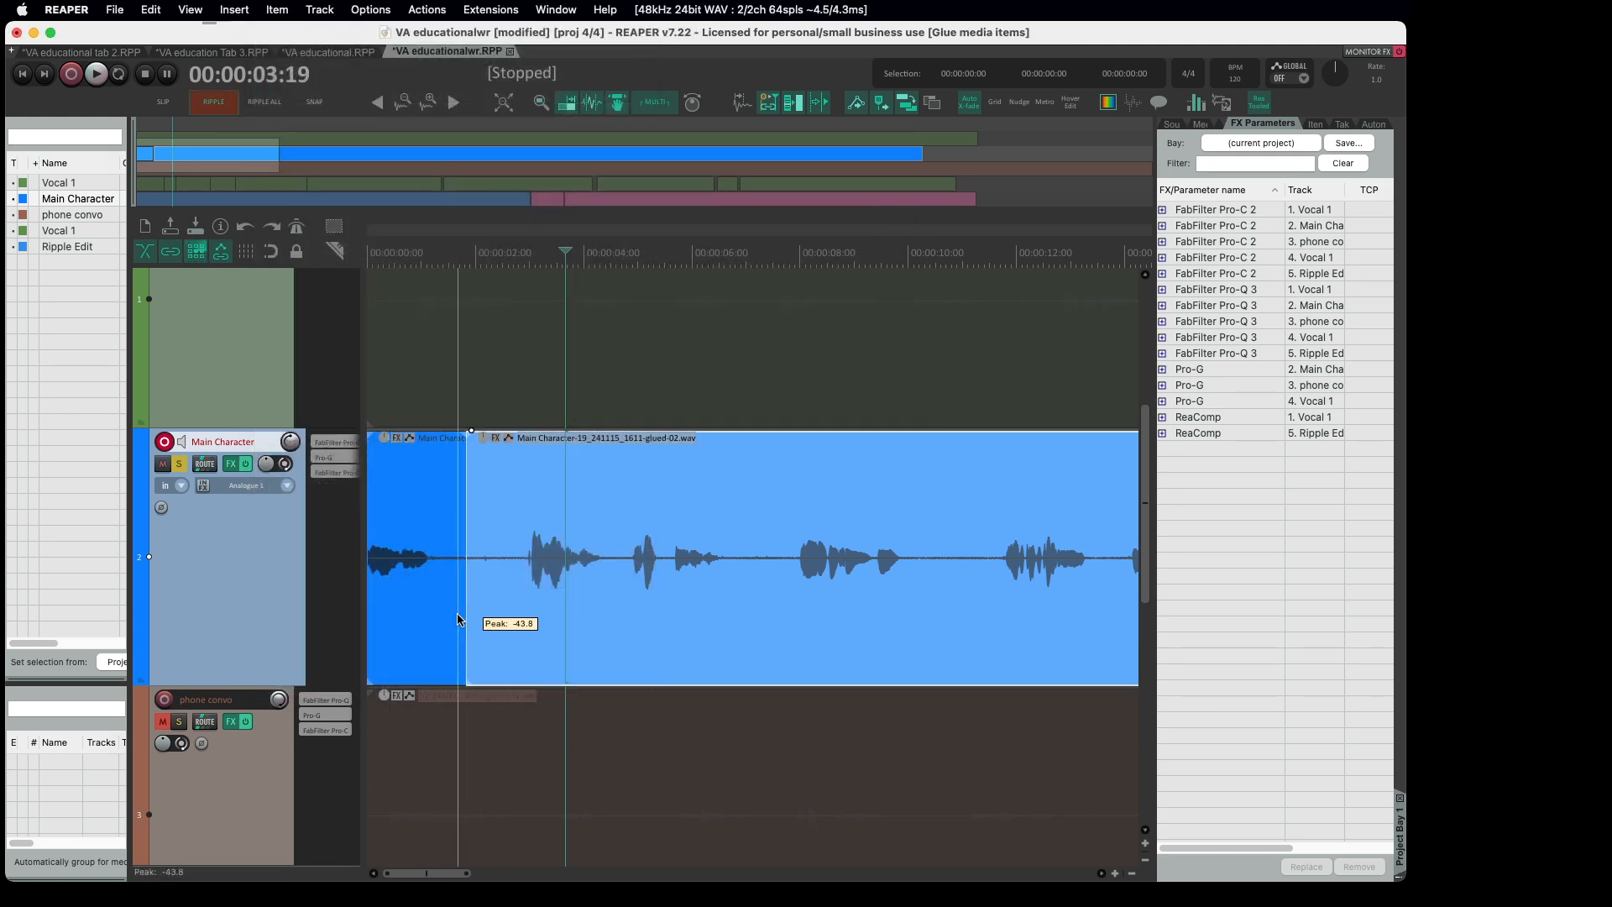
- Undo the glue, the deletion and both splits to restore the single unsplit Main Character recording
{"action": "key", "text": "ctrl+z"}
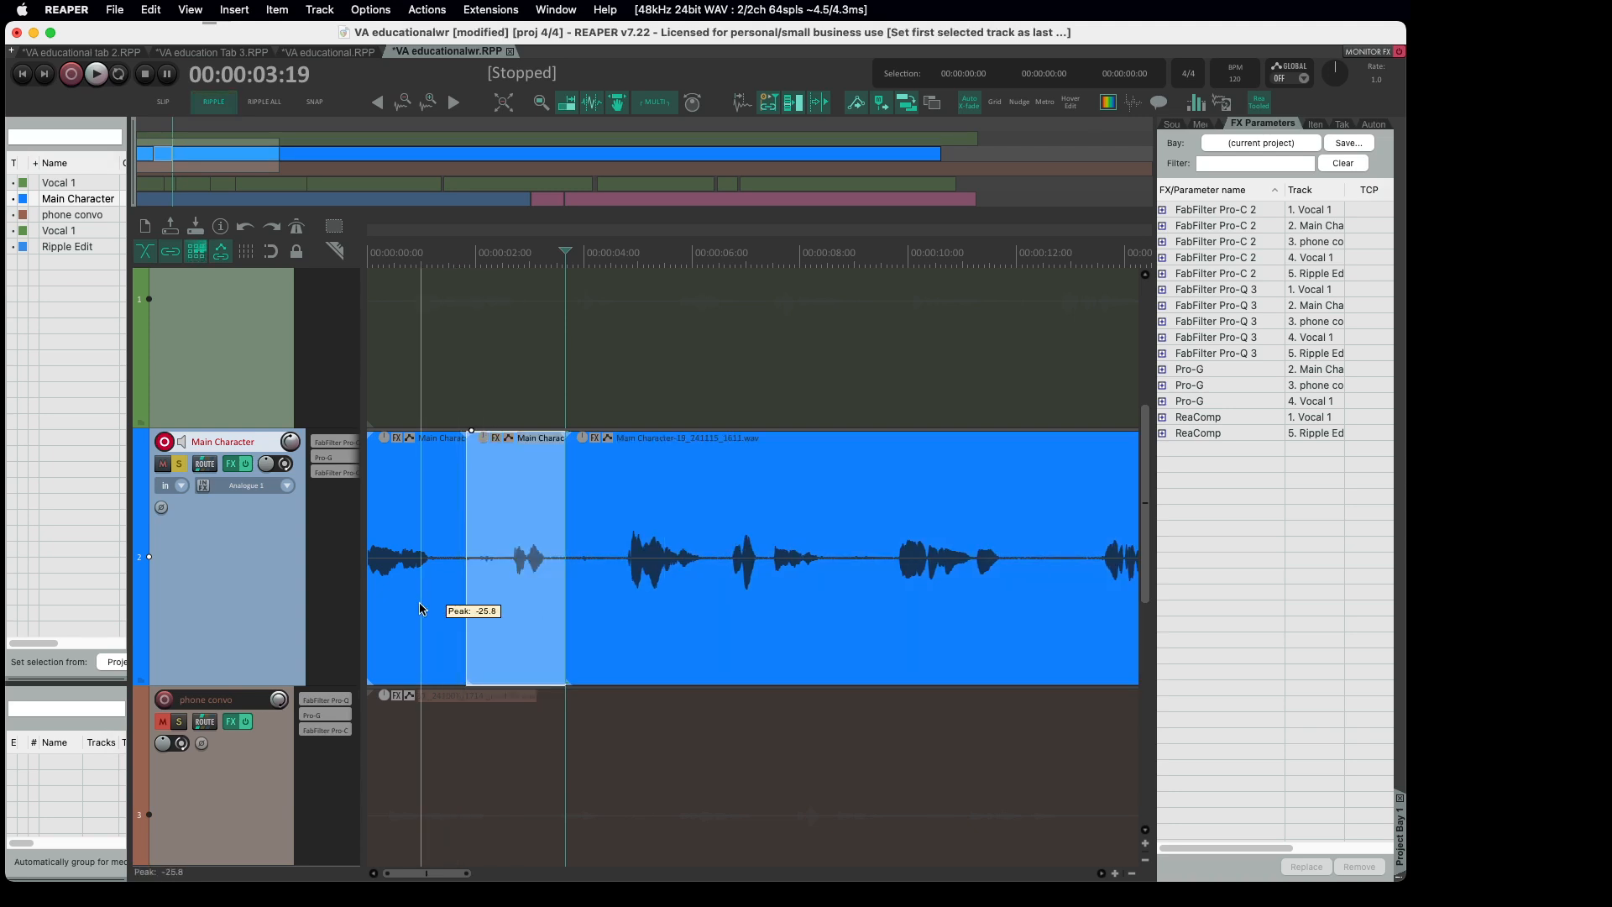
{"action": "key", "text": "s"}
{"action": "key", "text": "ctrl+z"}
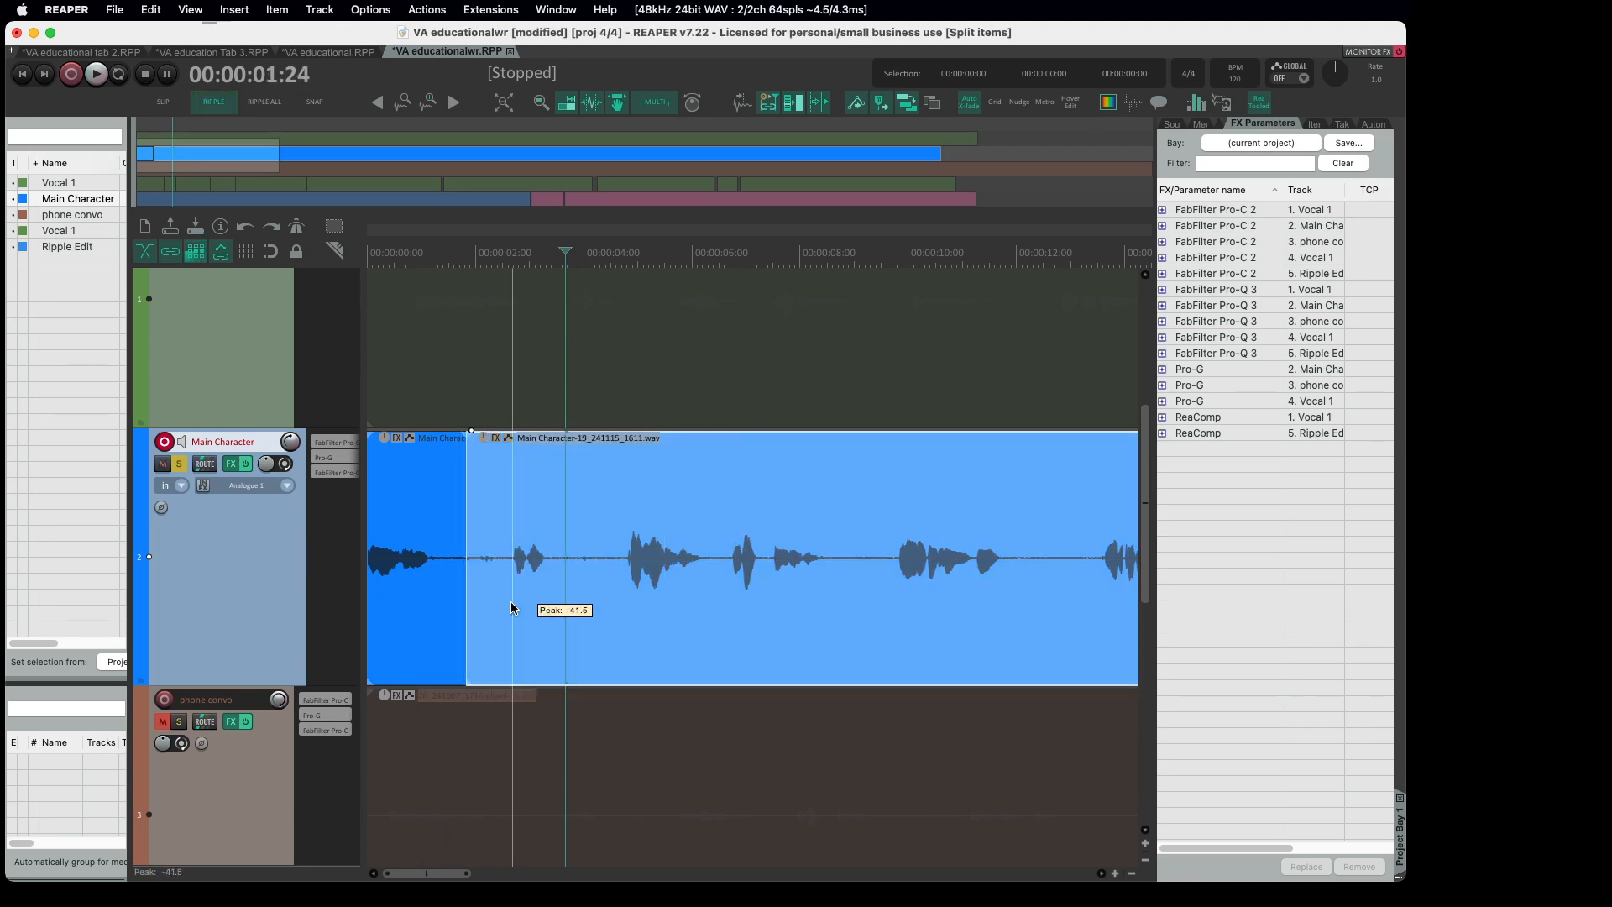
{"action": "key", "text": "ctrl+z"}
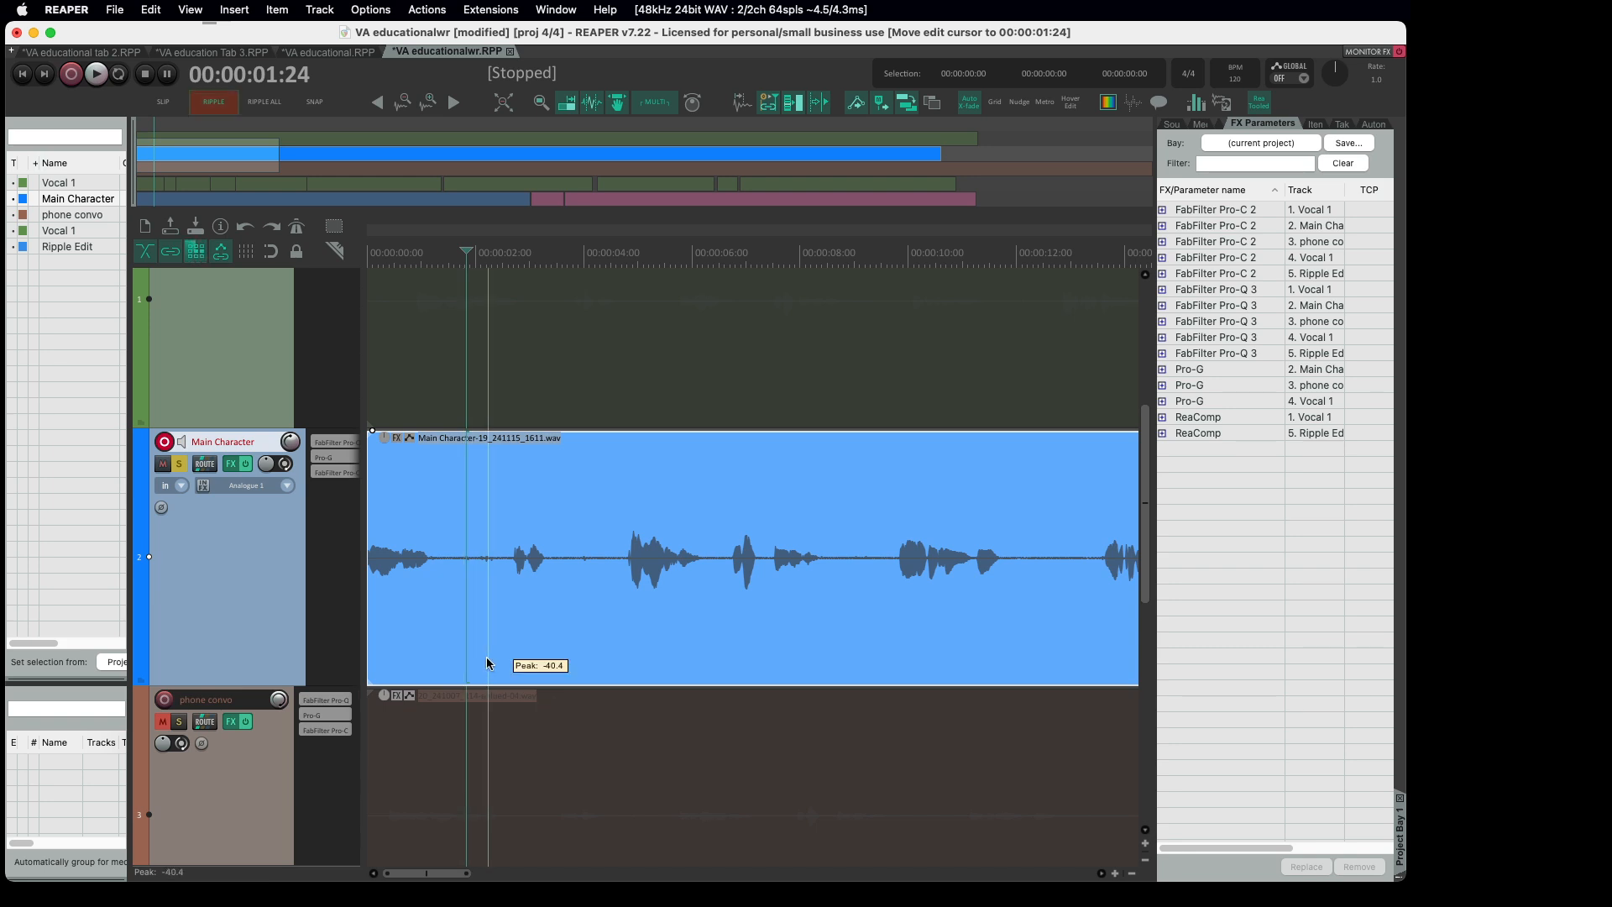
{"action": "key", "text": "super+z"}
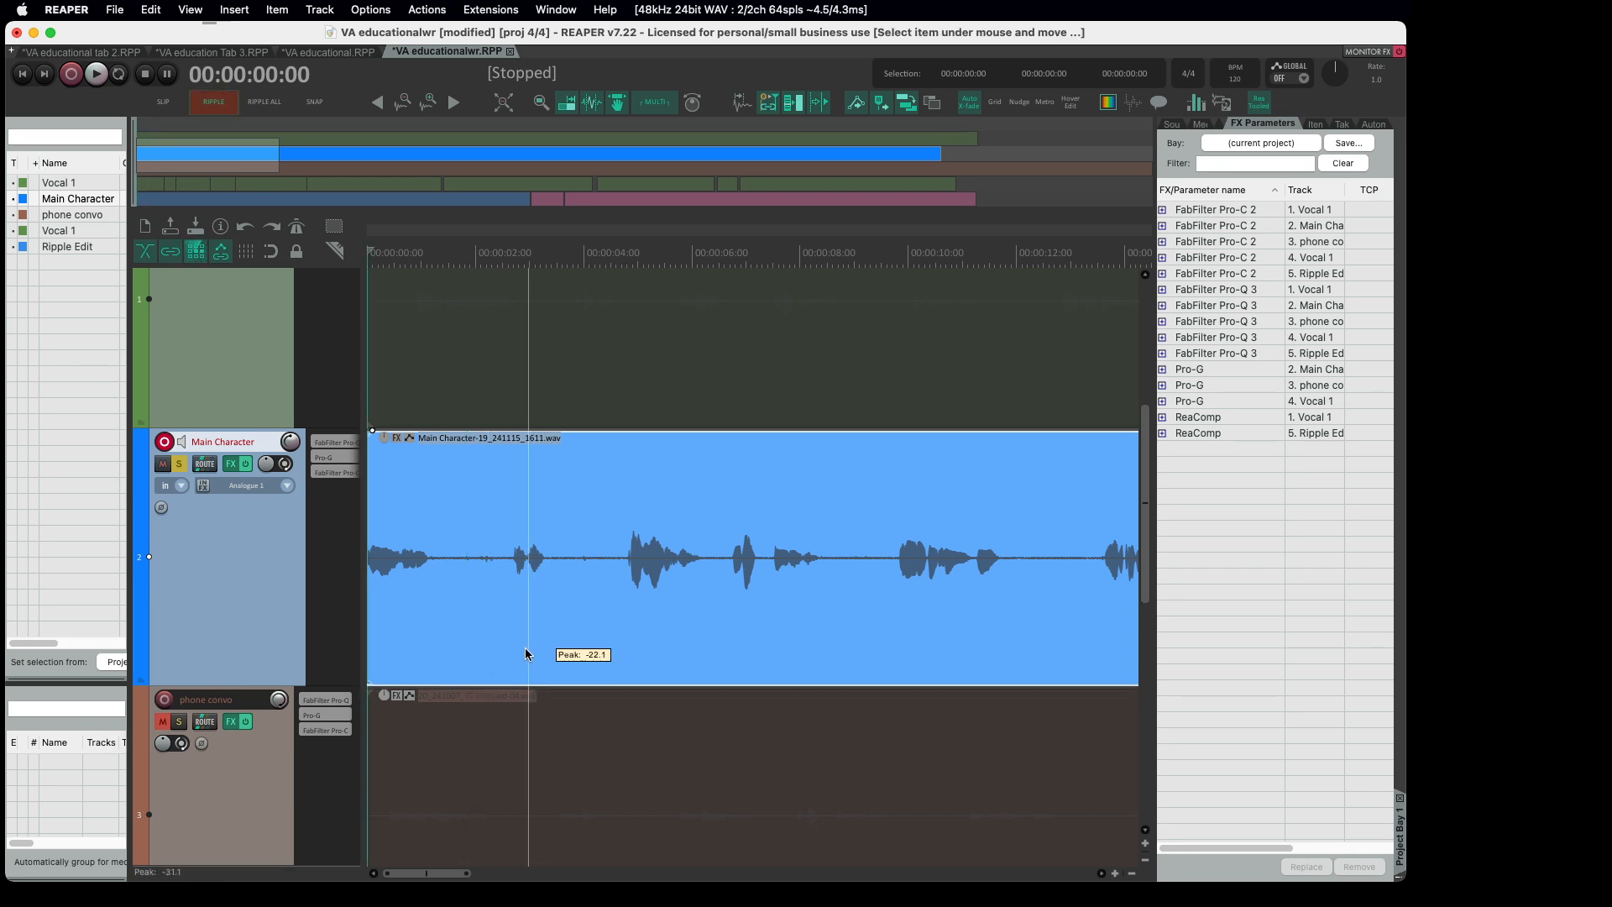
- Split the Main Character recording in the pauses at 00:00:01:28, 00:00:04:00 and 00:00:09:09
{"action": "left_click_drag", "start_coordinate": [478, 628], "coordinate": [461, 579]}
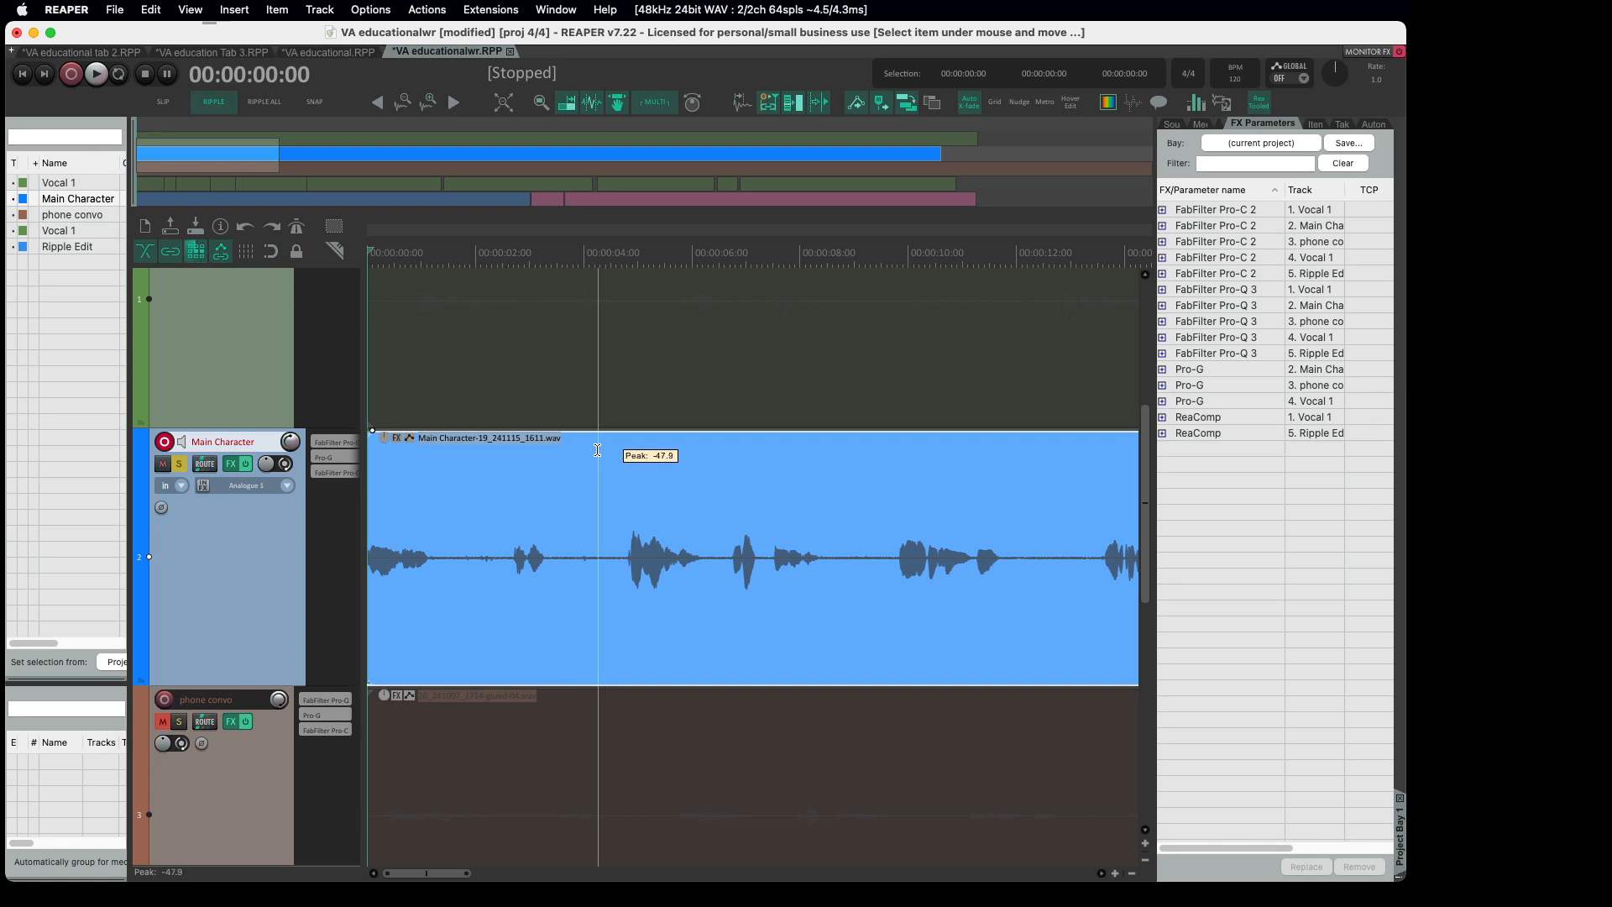
{"action": "left_click", "coordinate": [472, 255]}
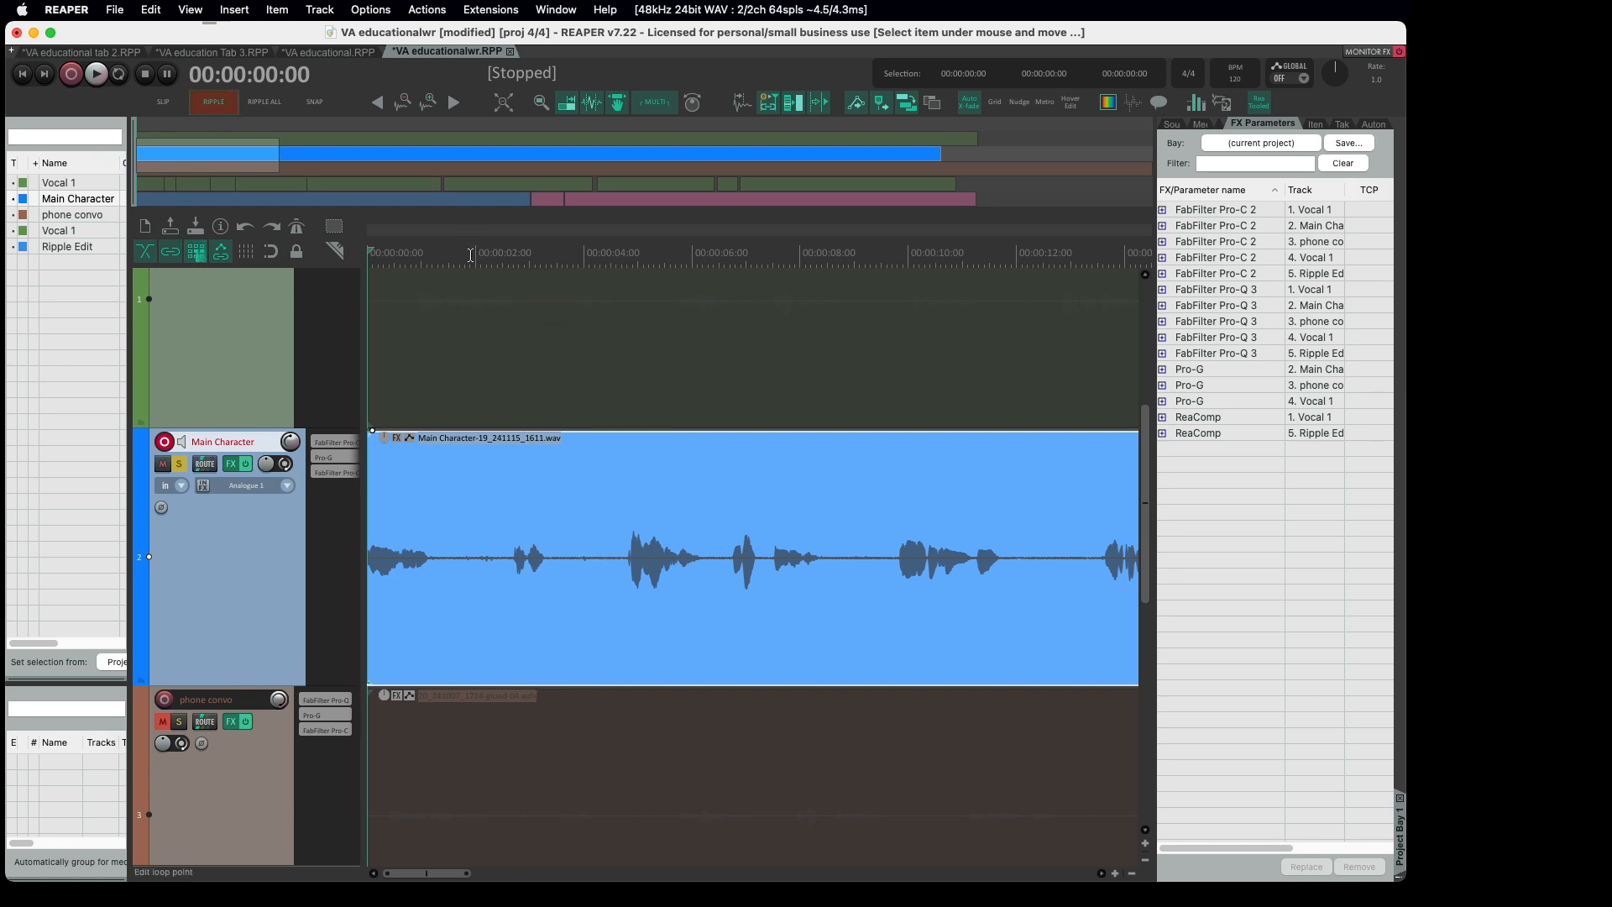
{"action": "key", "text": "s"}
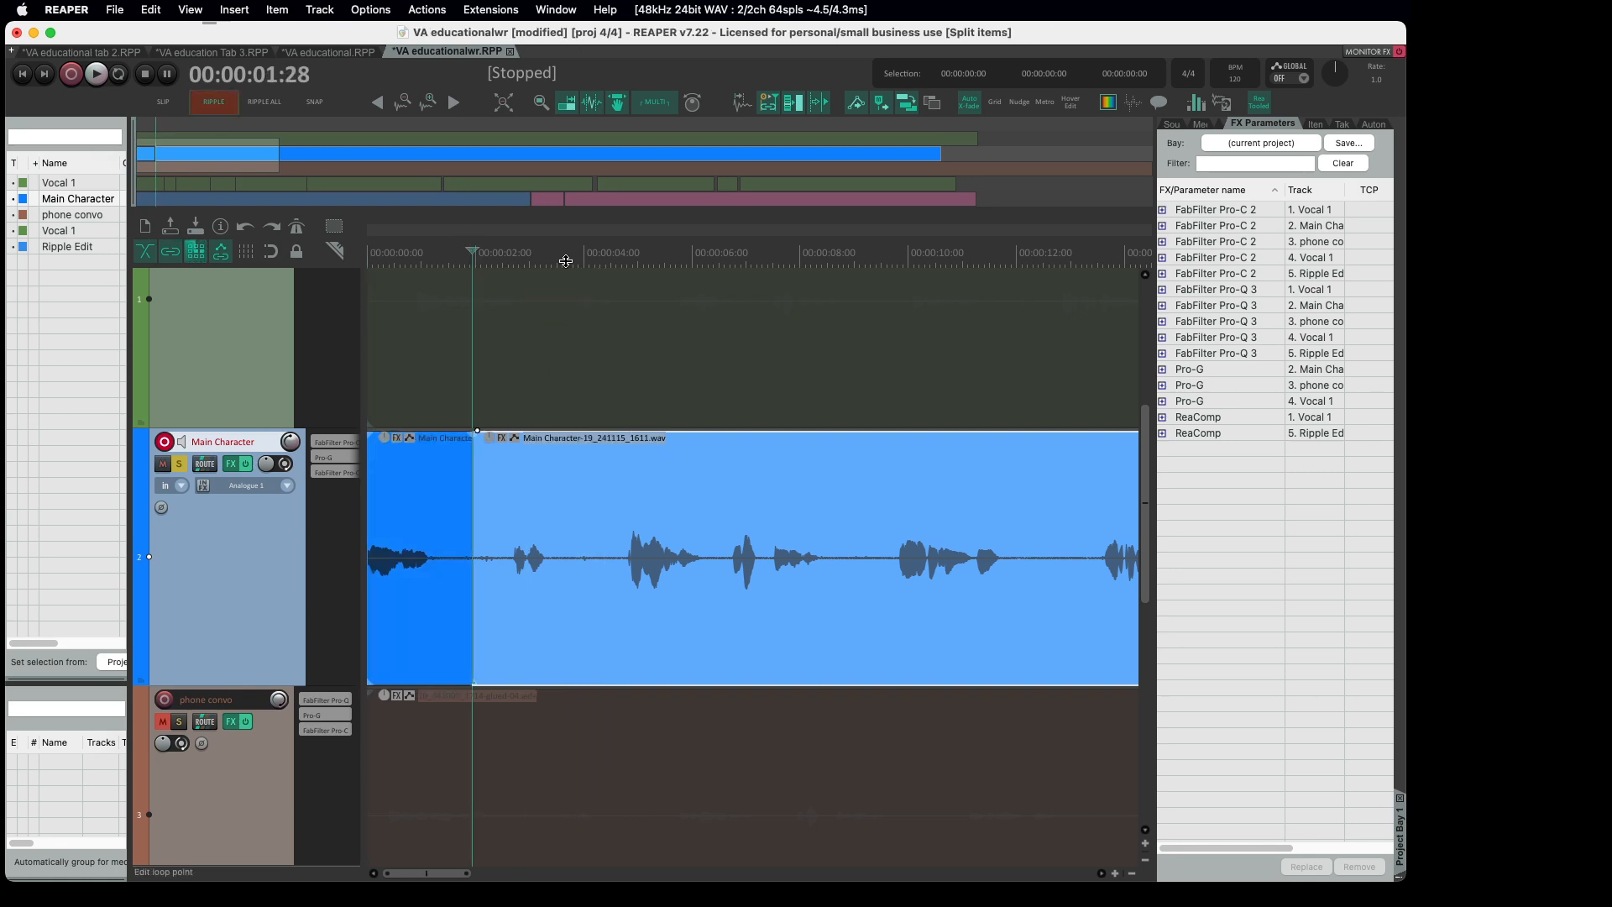
{"action": "left_click", "coordinate": [582, 261]}
{"action": "key", "text": "s"}
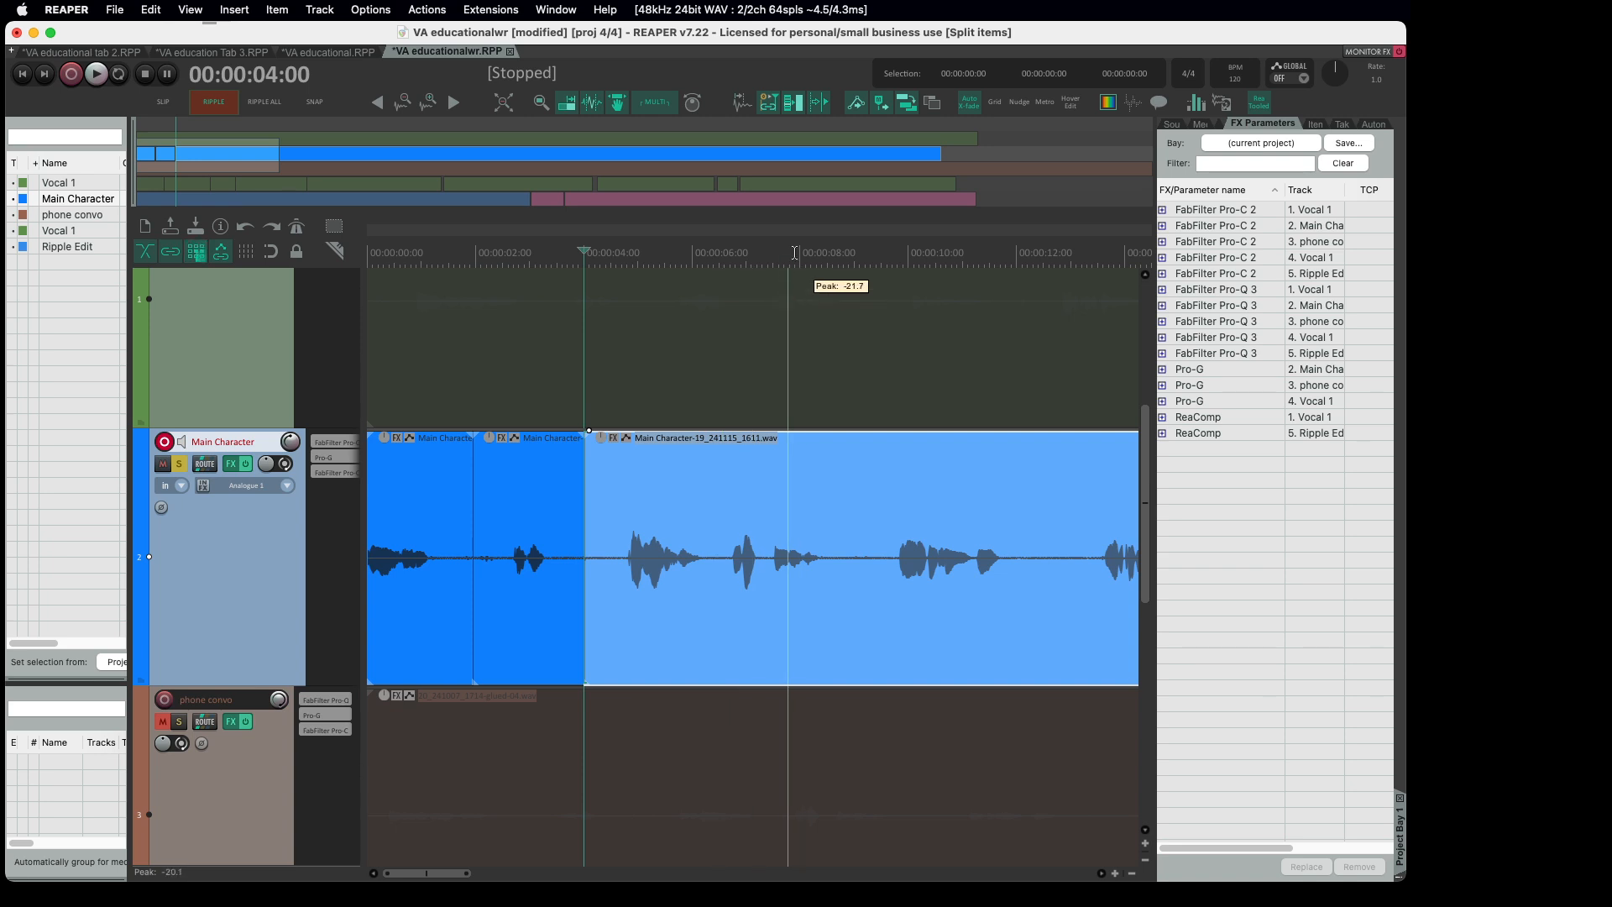
{"action": "left_click", "coordinate": [870, 254]}
{"action": "key", "text": "s"}
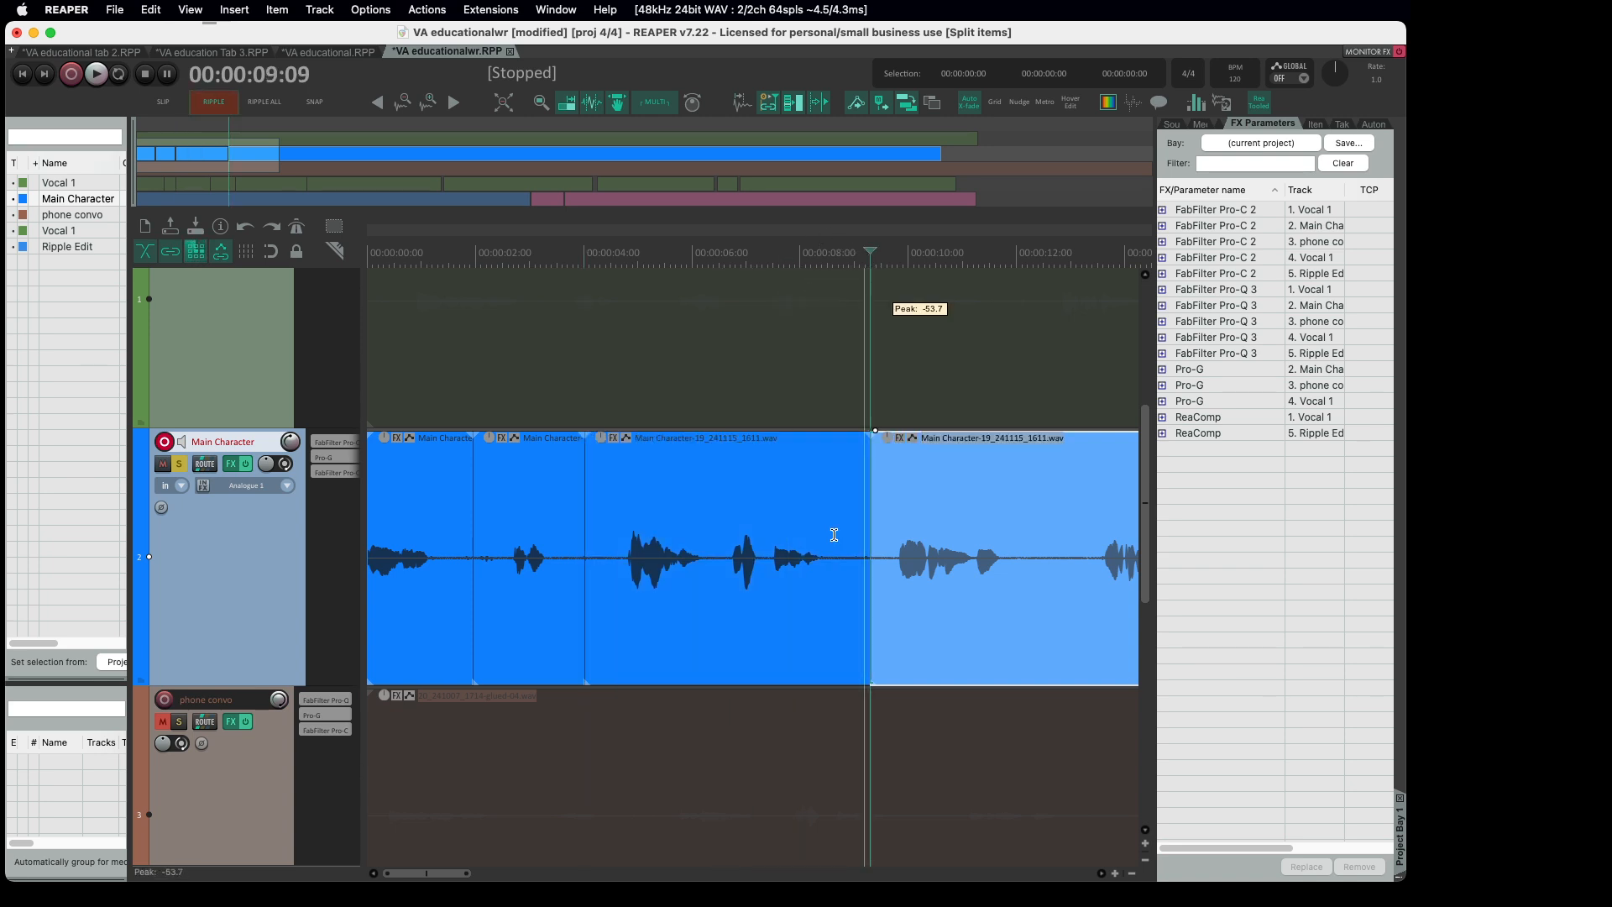
- Move the second, third and fourth Main Character segments earlier so each overlaps the end of the one before it
{"action": "left_click_drag", "start_coordinate": [493, 647], "coordinate": [464, 641]}
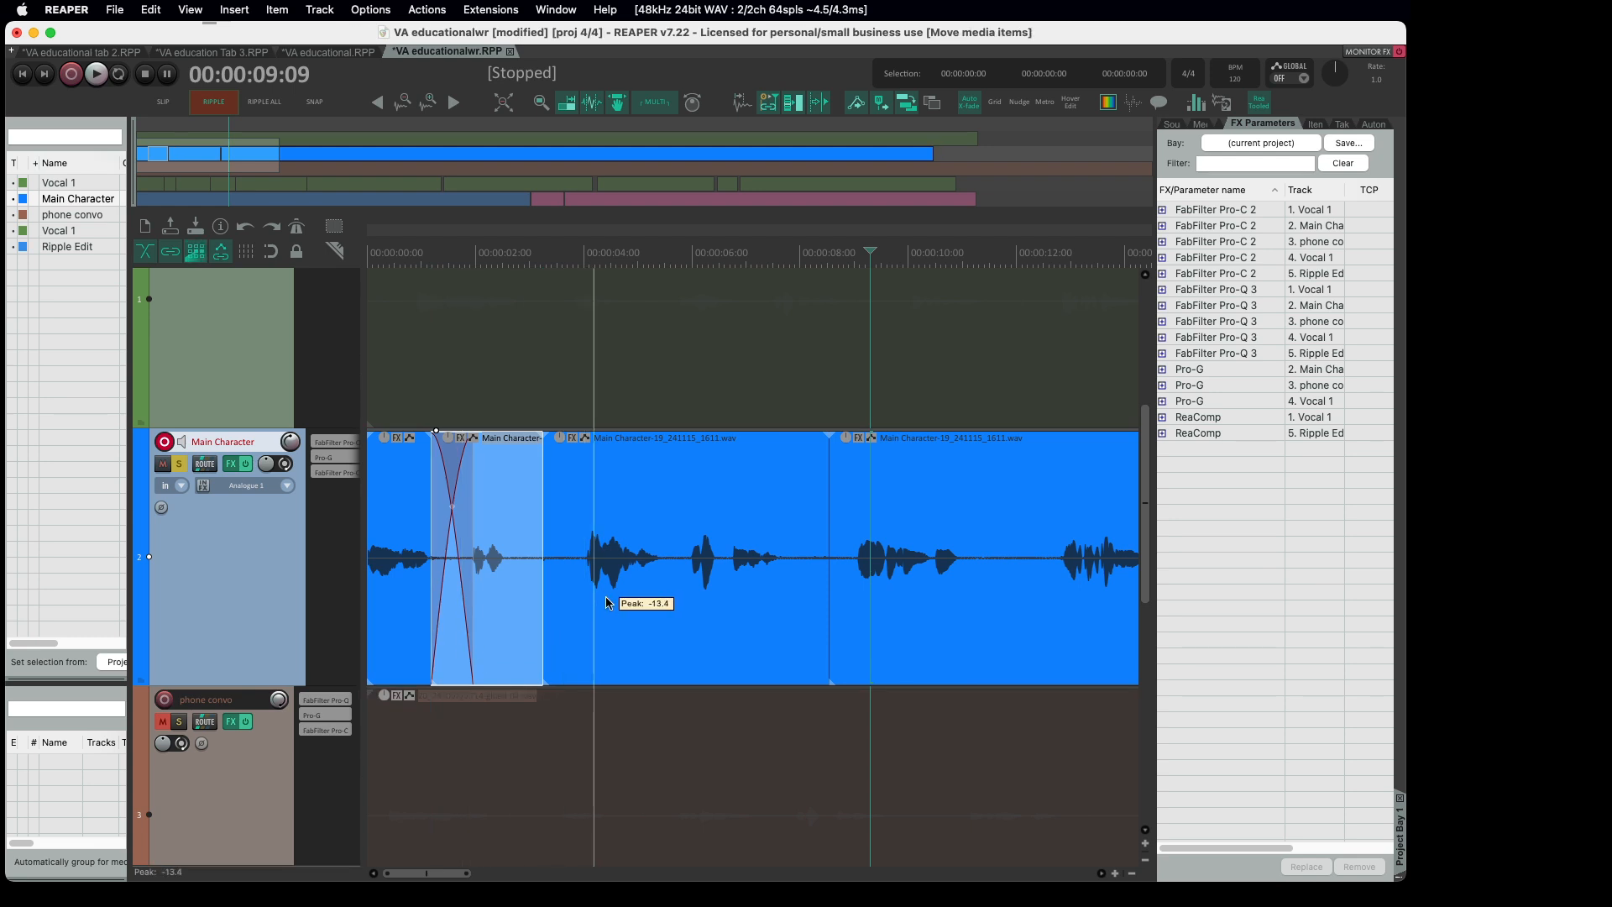
{"action": "left_click_drag", "start_coordinate": [602, 635], "coordinate": [549, 641]}
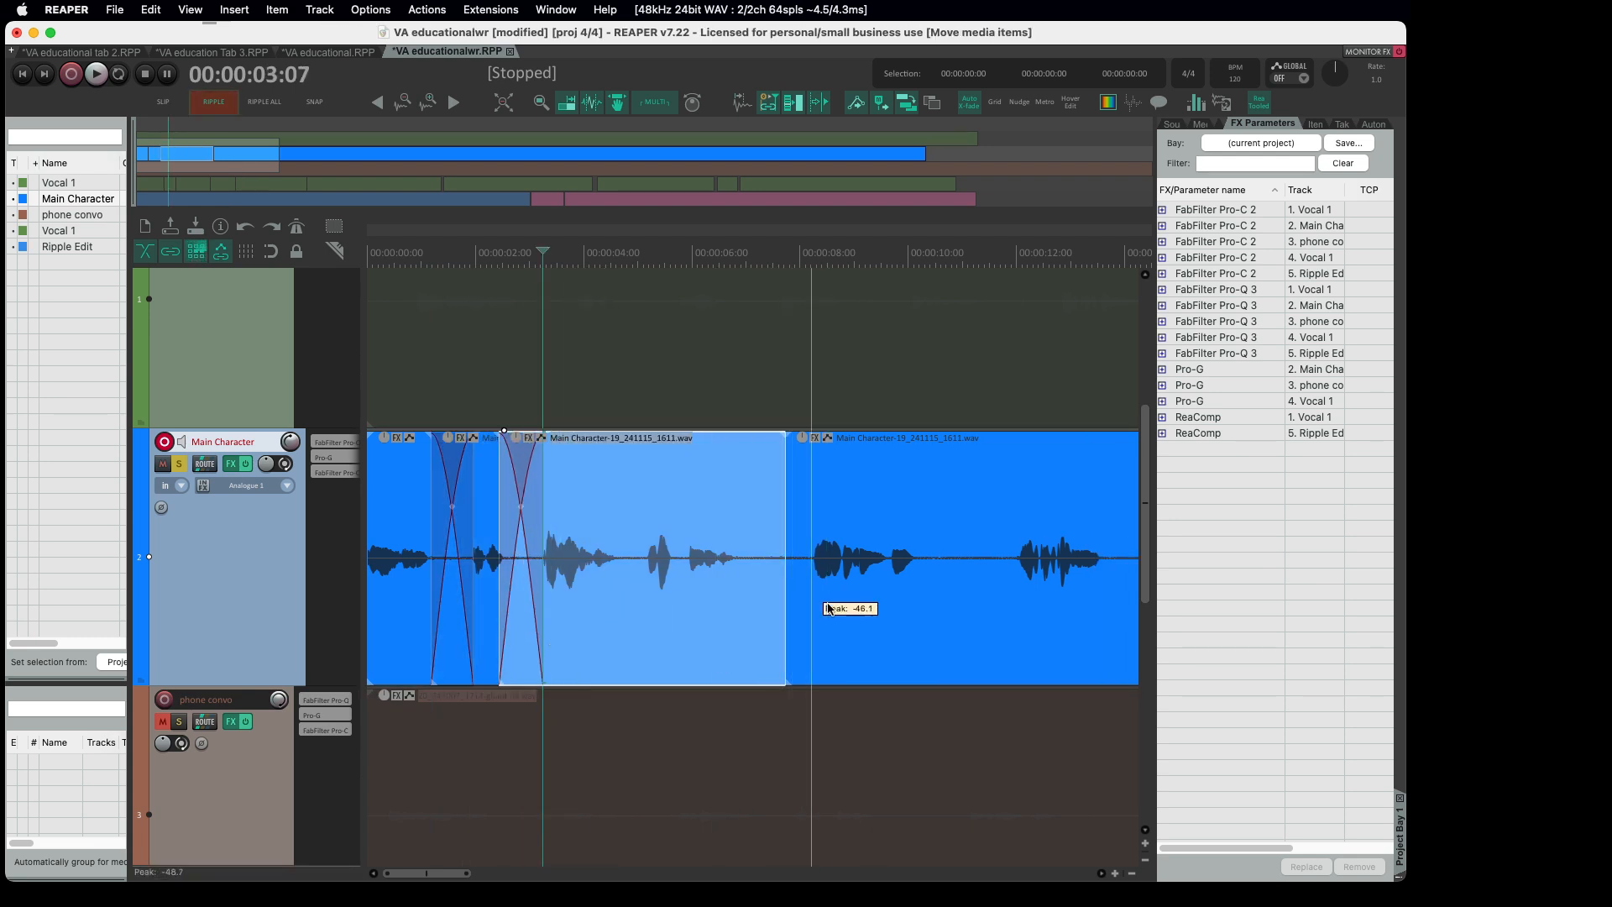
{"action": "left_click_drag", "start_coordinate": [828, 608], "coordinate": [793, 622]}
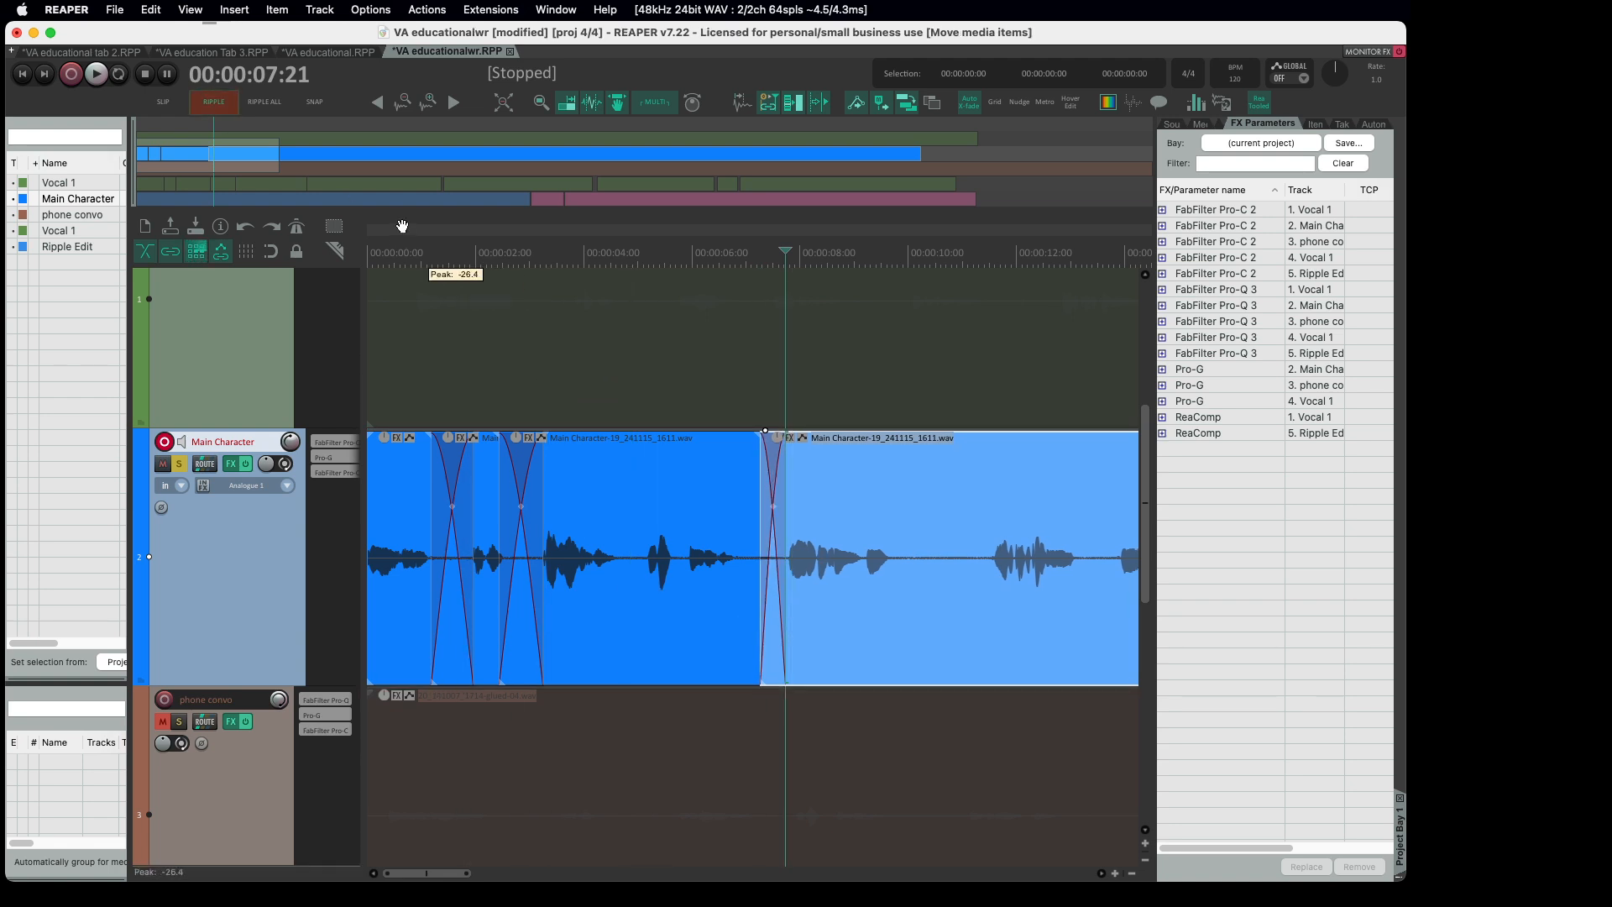
- Play the overlapped dialogue from 00:00:00:06 and stop playback after the last join
{"action": "left_click", "coordinate": [378, 253]}
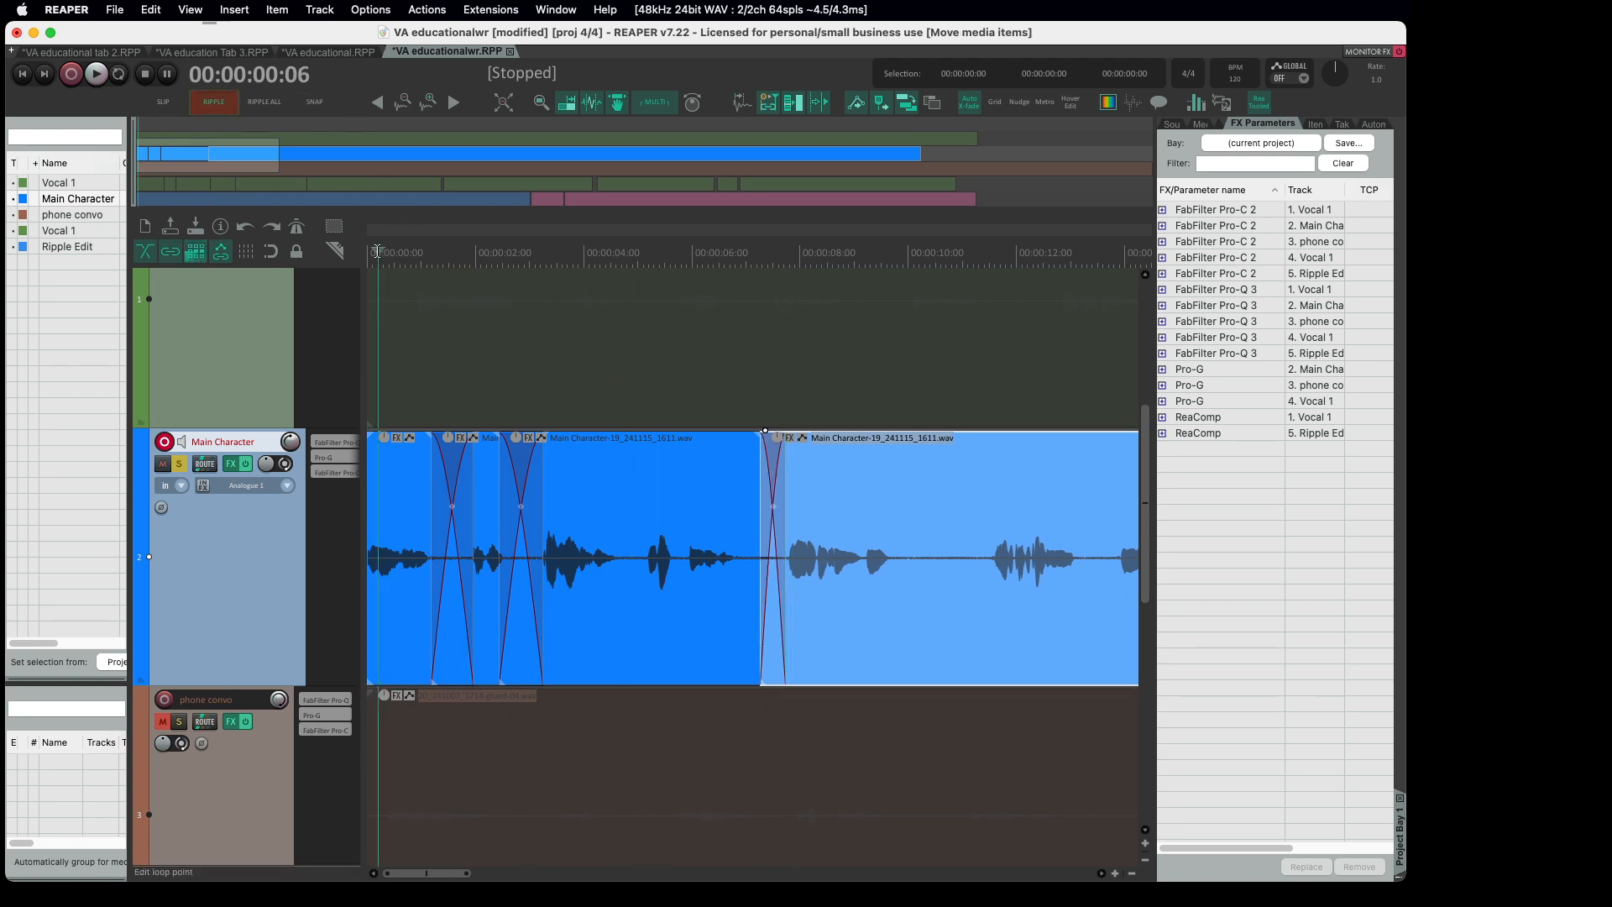
{"action": "key", "text": "space"}
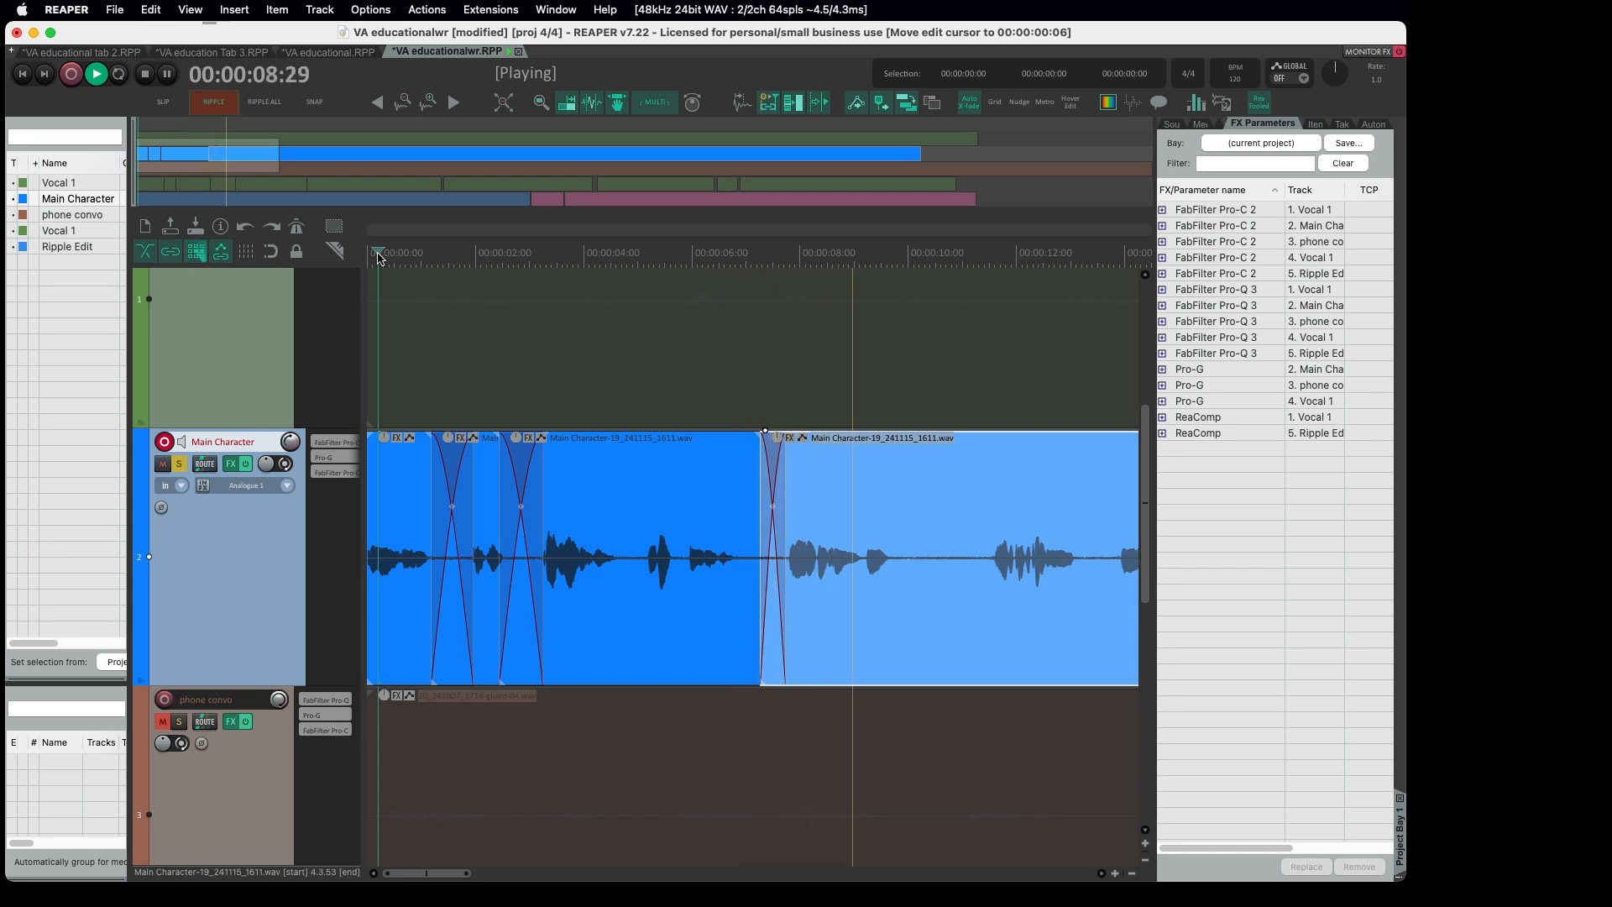
{"action": "left_click", "coordinate": [144, 74]}
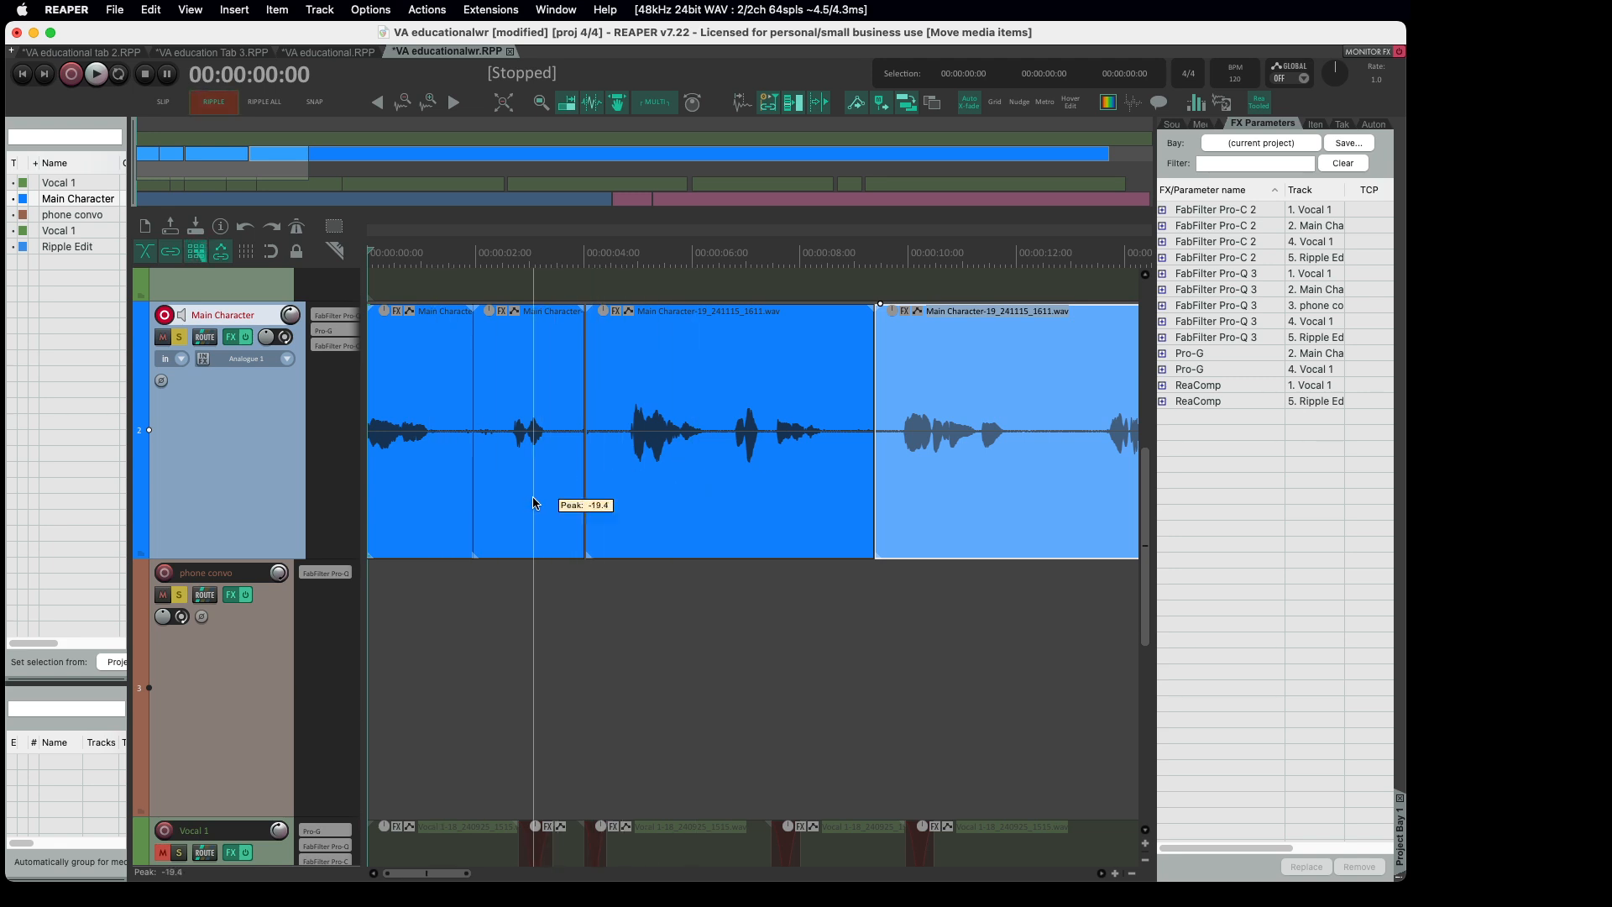
- Move the second and fourth Main Character segments down onto the phone convo track, keeping their timing
{"action": "left_click_drag", "start_coordinate": [533, 502], "coordinate": [548, 613]}
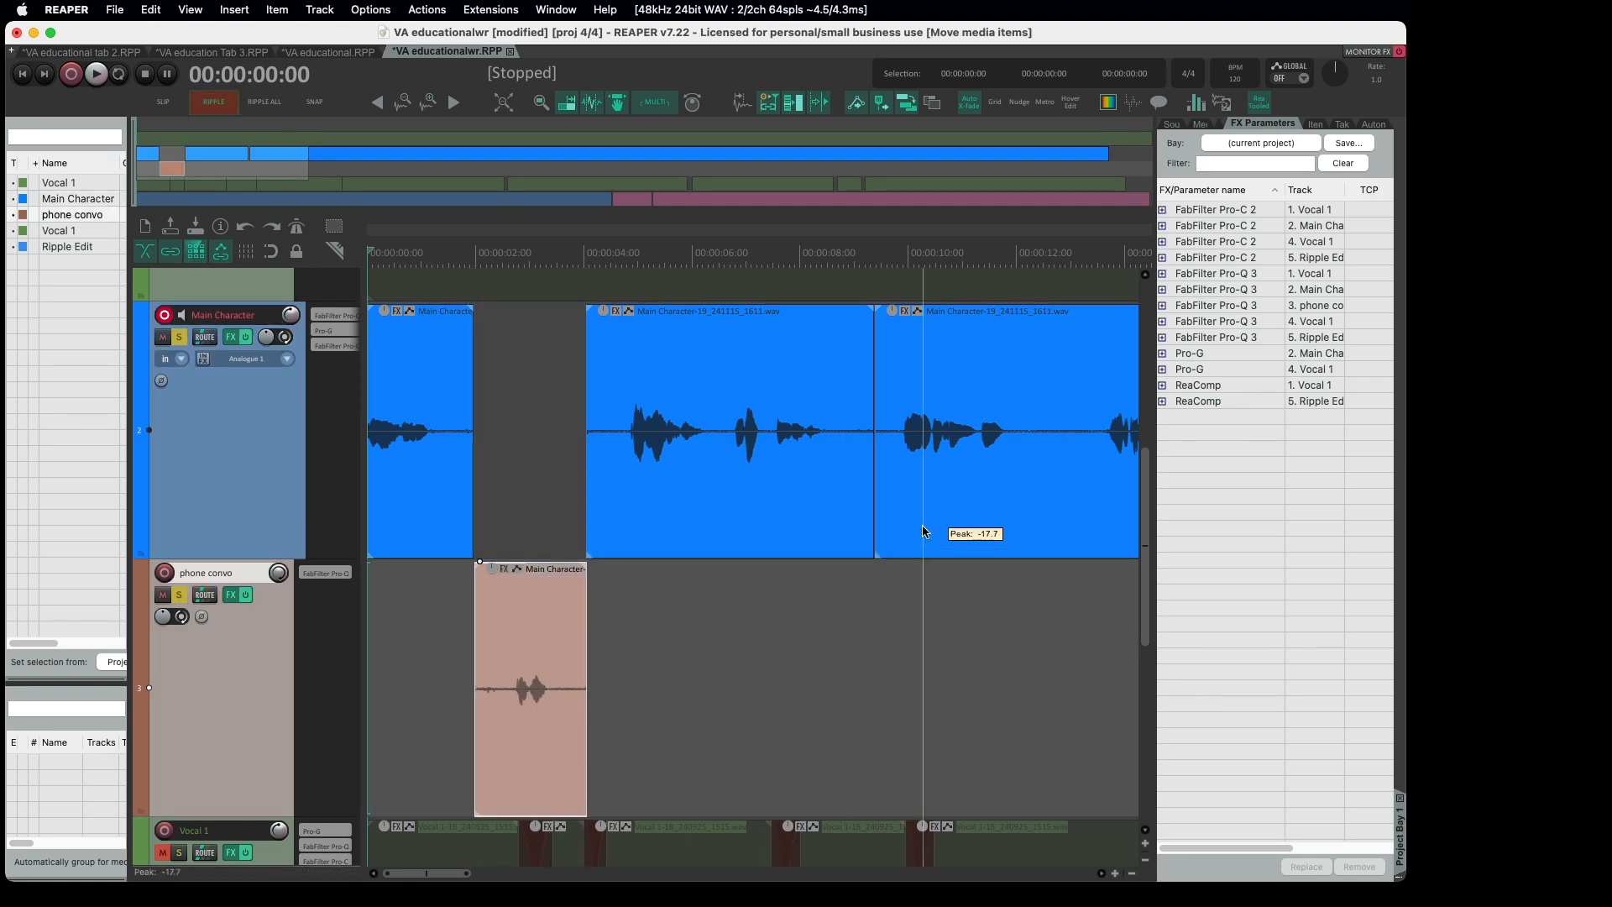
{"action": "left_click_drag", "start_coordinate": [934, 534], "coordinate": [938, 648]}
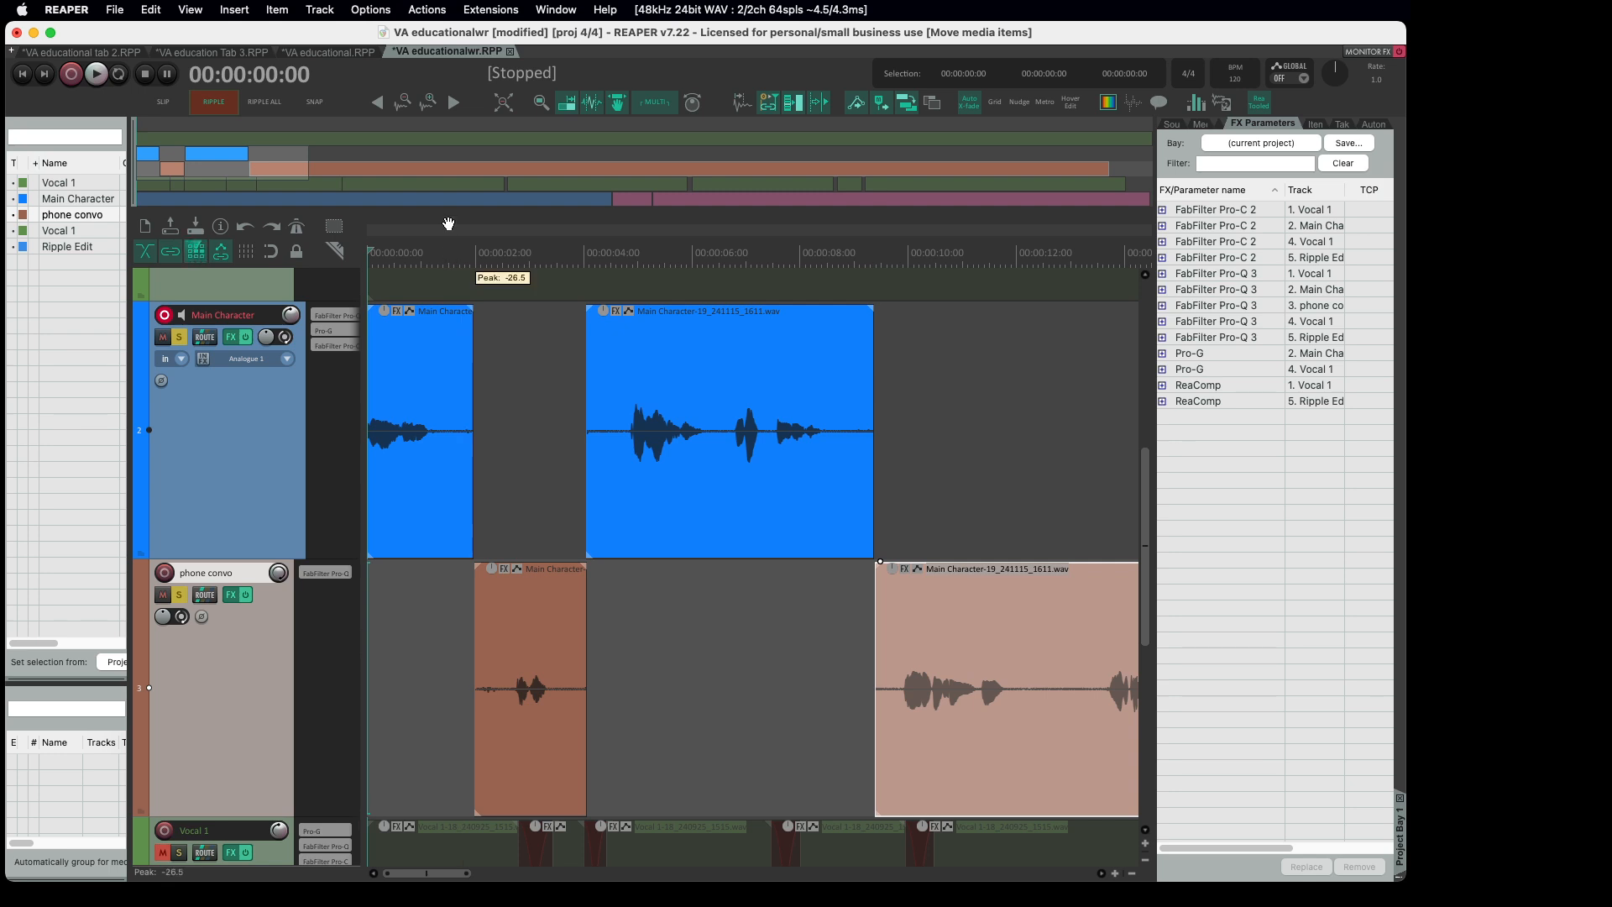
- Inspect the FabFilter Pro-Q 3 equalizer on the phone convo track, view its preset list around the Phone preset, and close the plugin
{"action": "left_click", "coordinate": [319, 573]}
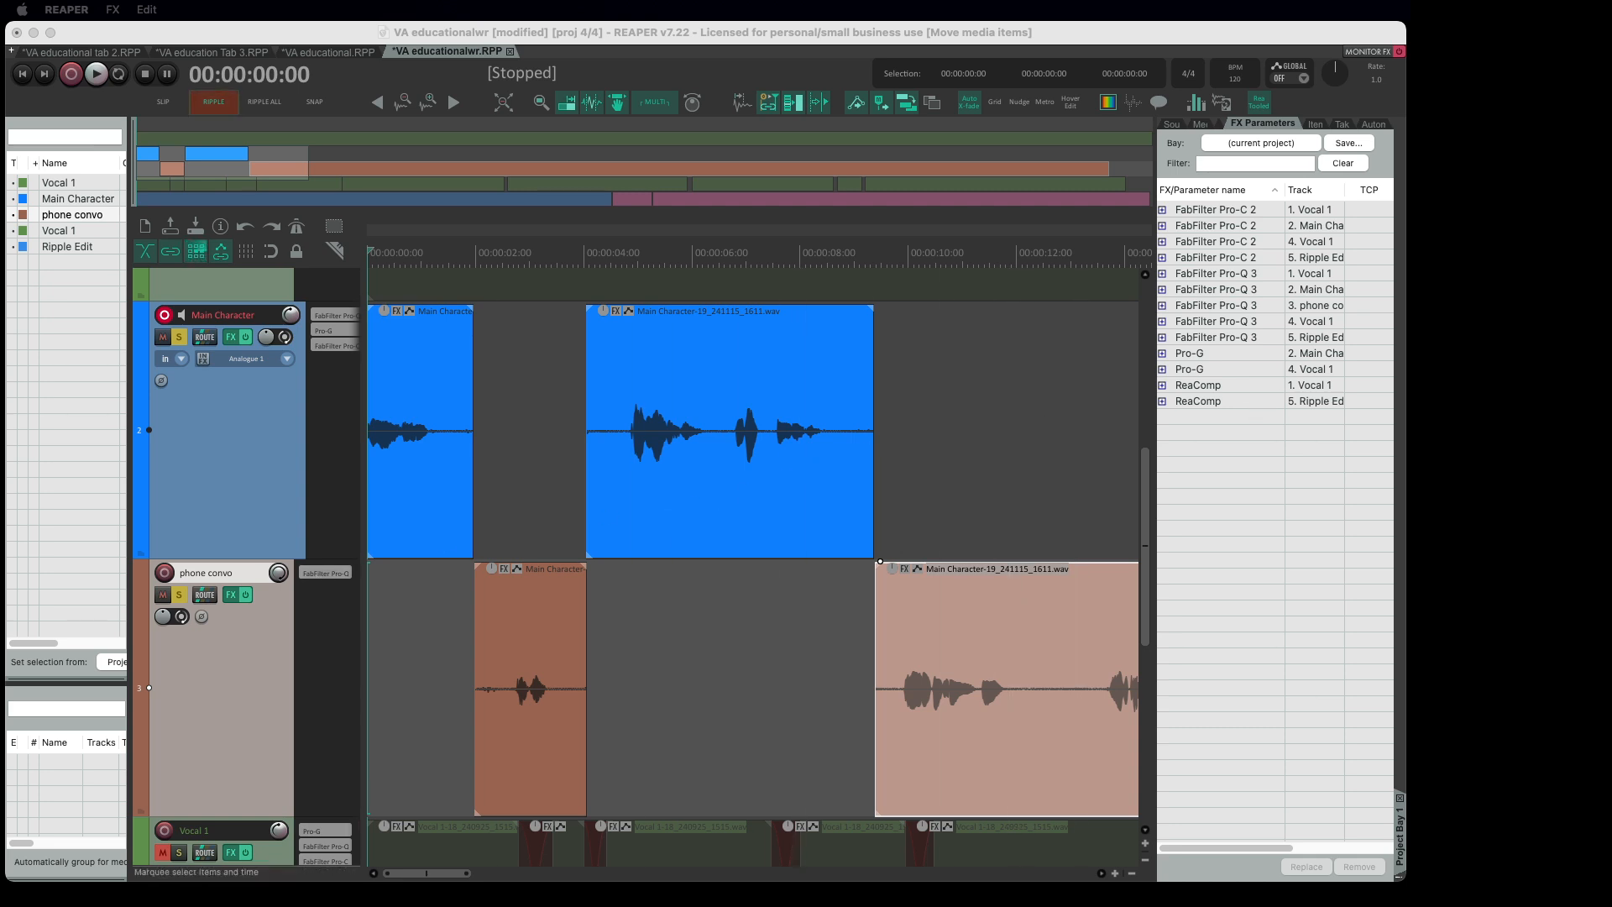
{"action": "left_click_drag", "start_coordinate": [1124, 267], "coordinate": [519, 174]}
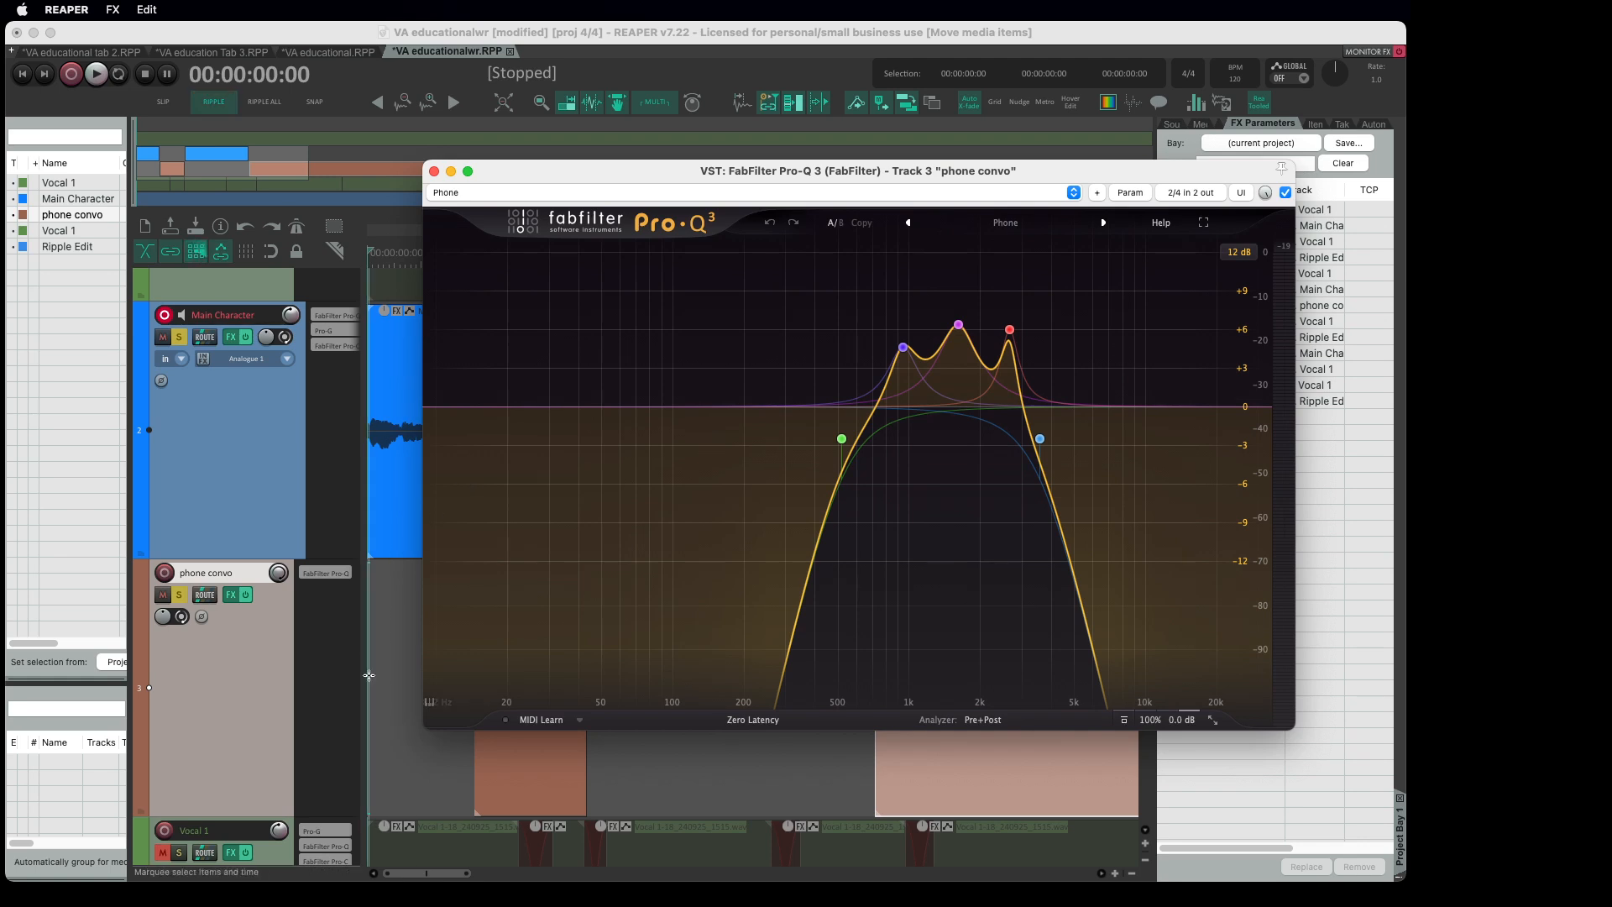
{"action": "double_click", "coordinate": [335, 596]}
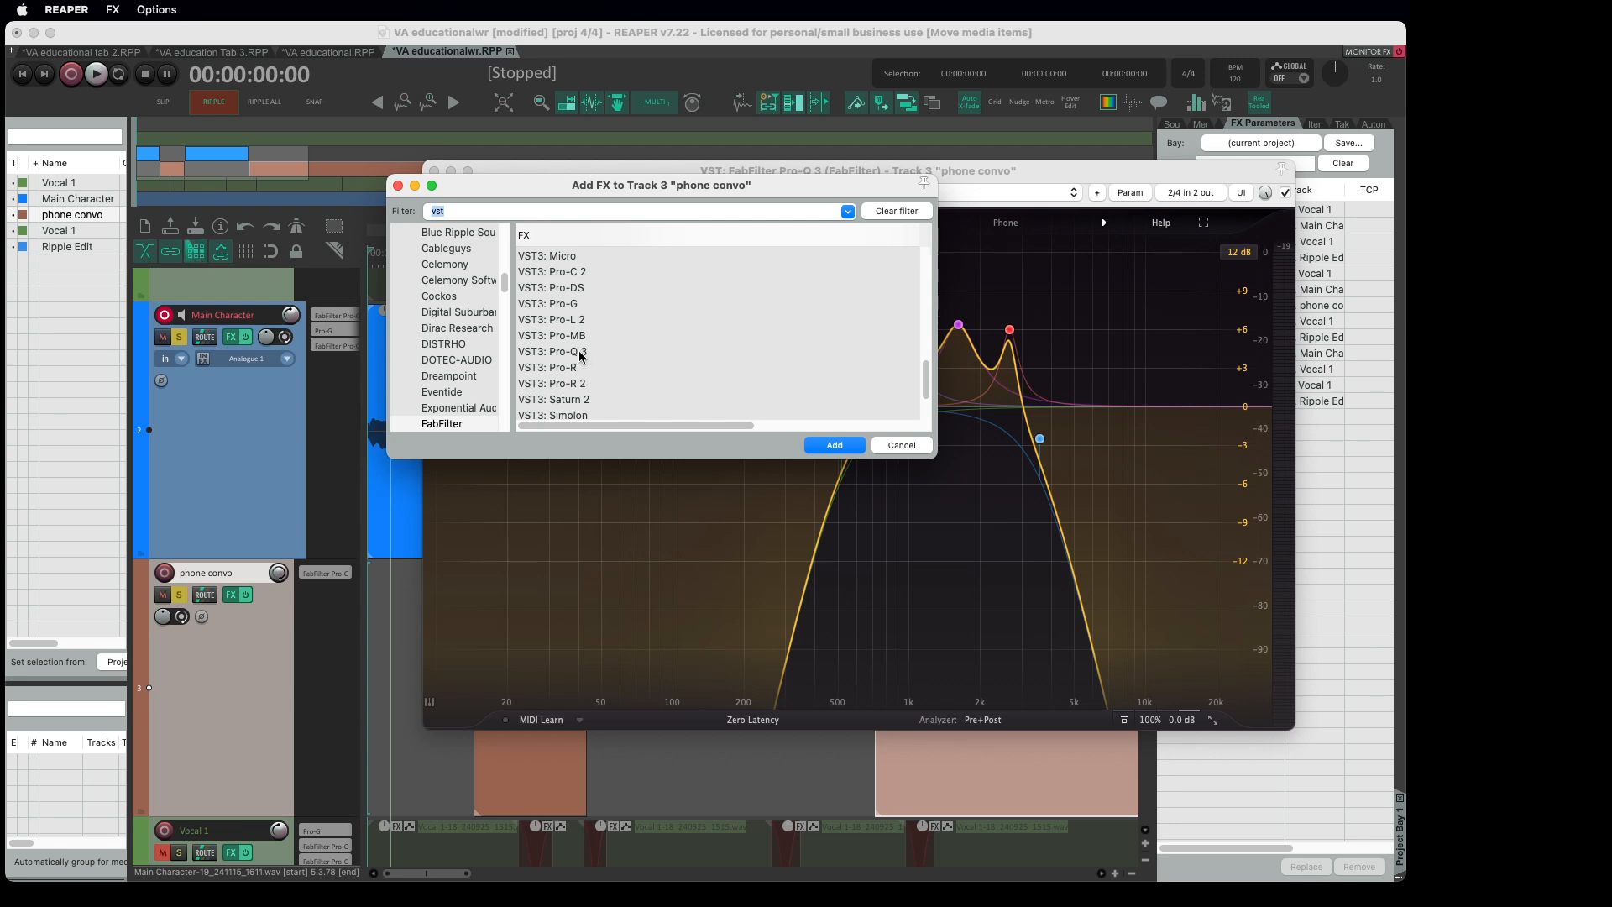
{"action": "left_click", "coordinate": [900, 446]}
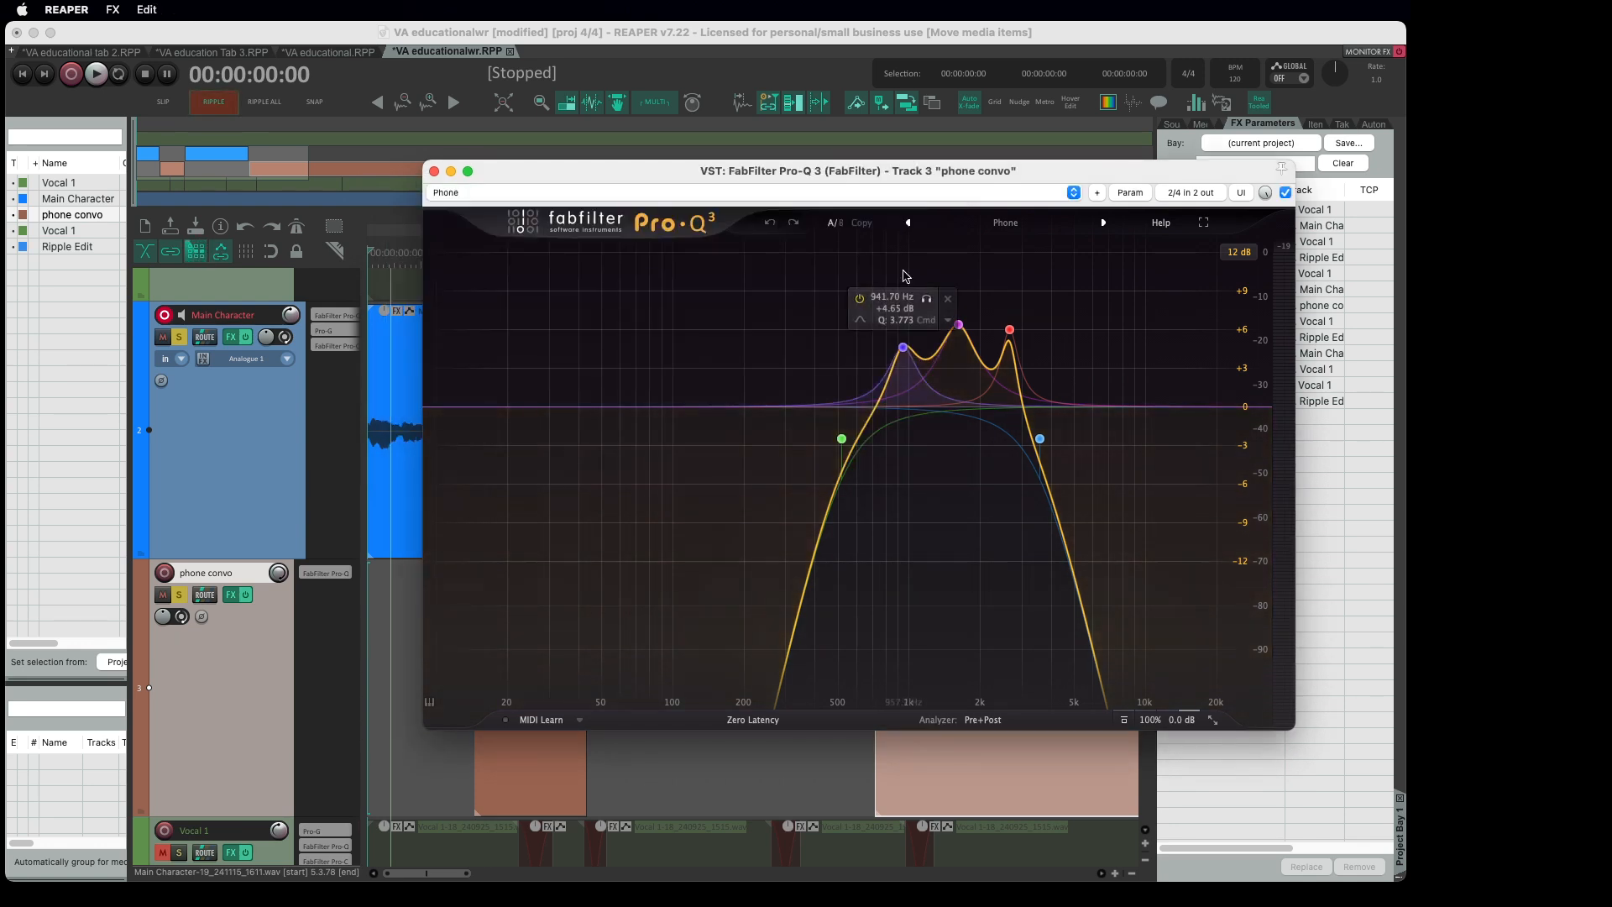
{"action": "left_click", "coordinate": [1007, 225]}
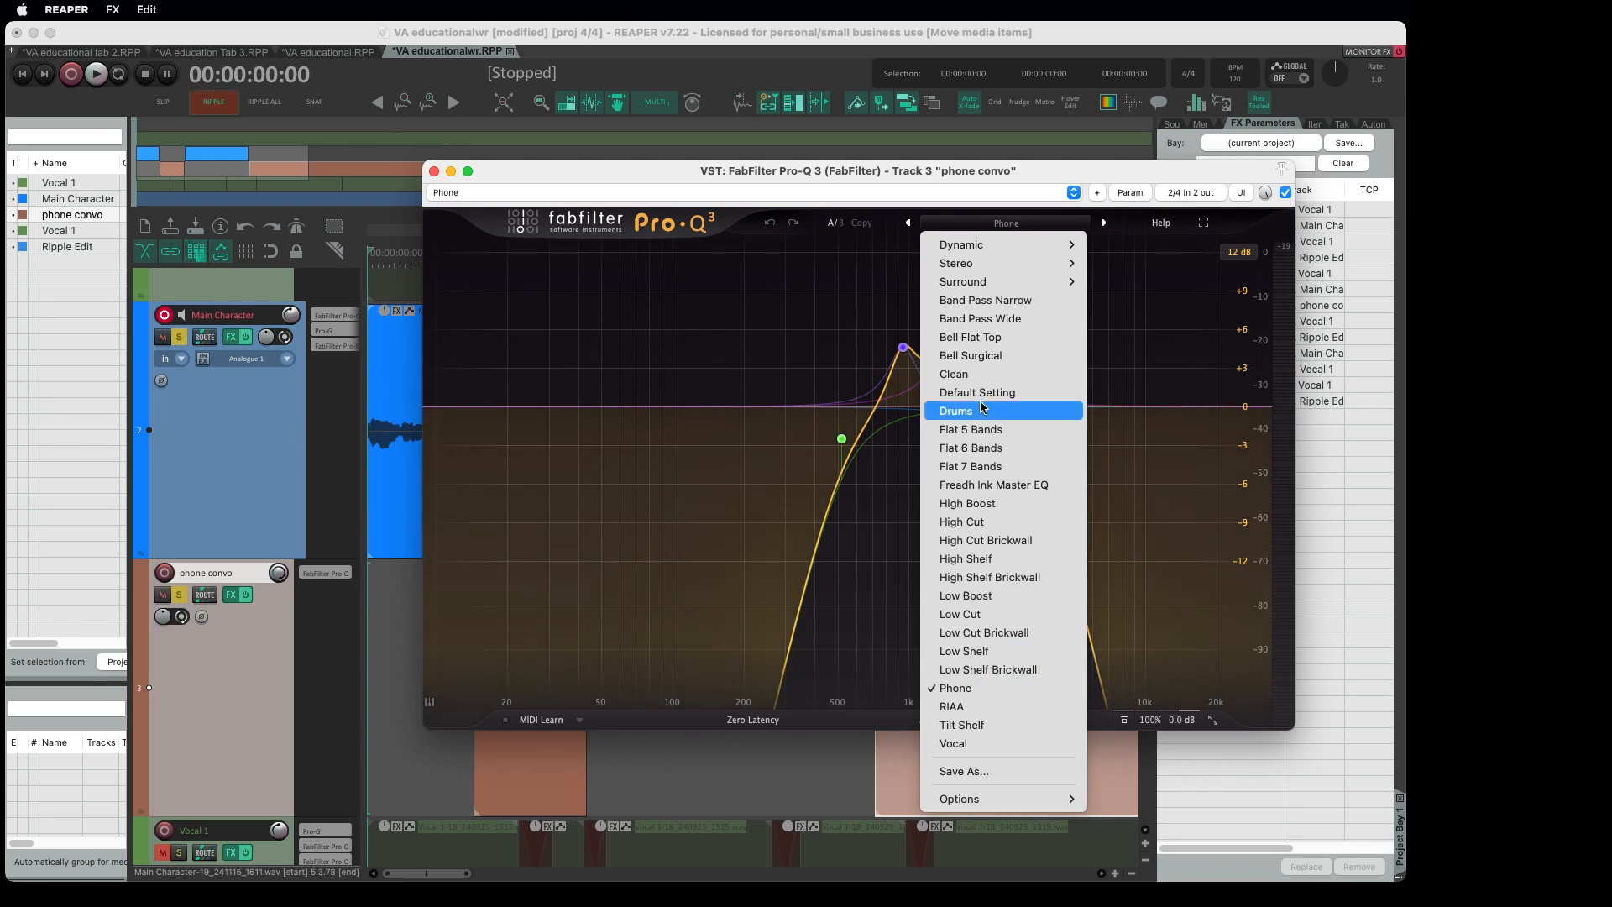
{"action": "left_click", "coordinate": [434, 172]}
{"action": "left_click", "coordinate": [434, 171]}
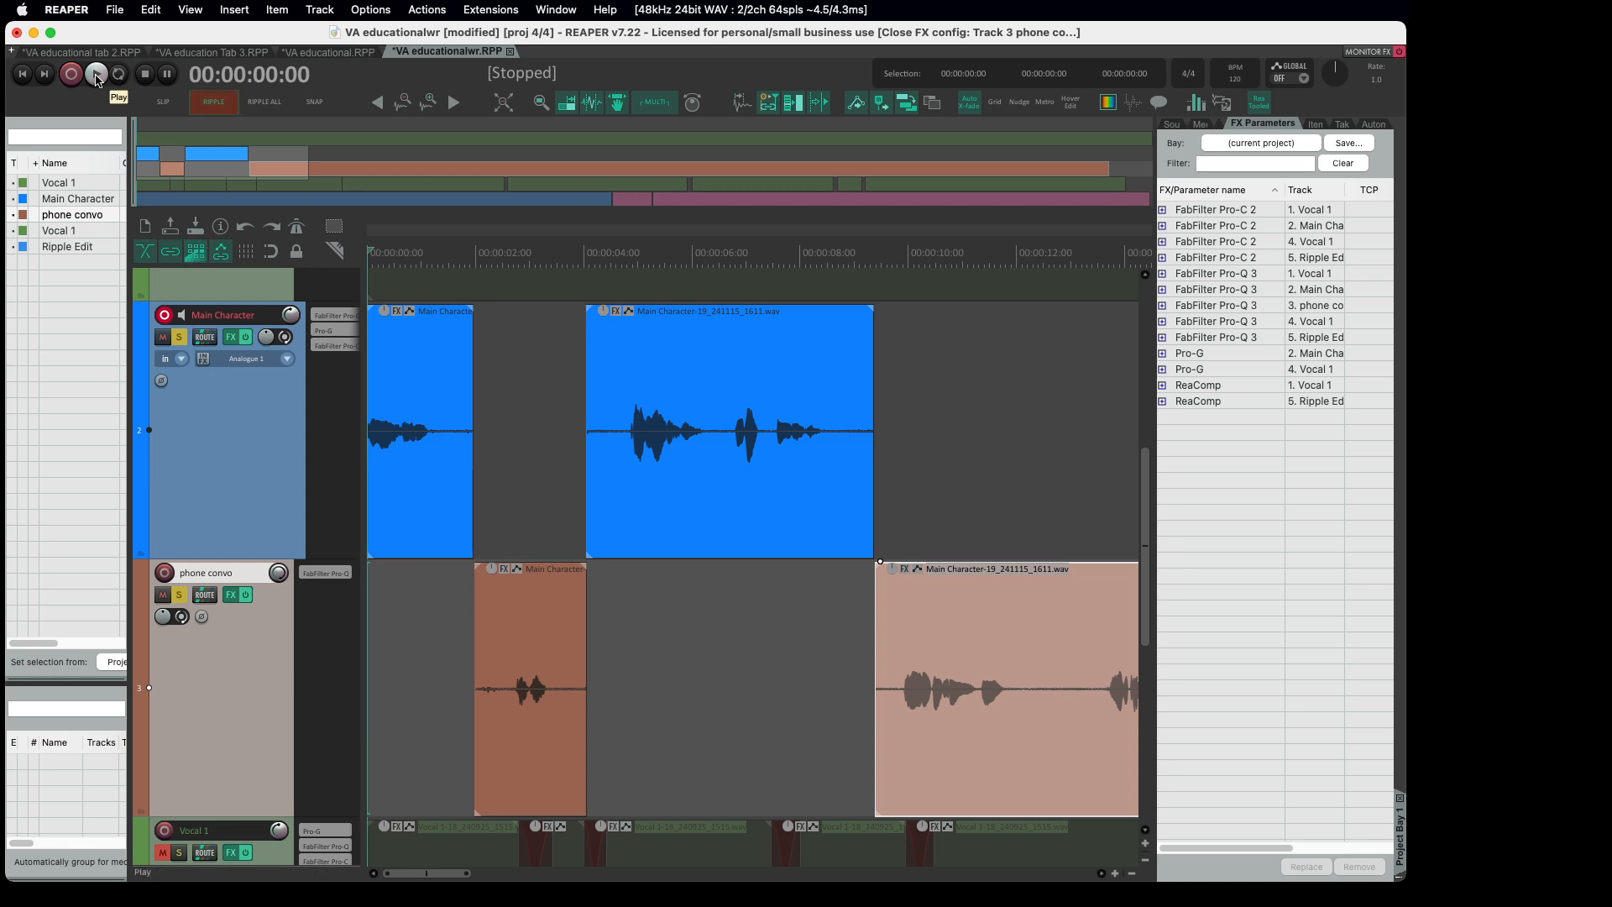
- Play the dialogue alternating between the Main Character and phone convo tracks from 00:00:00:00, and stop within the last phone convo segment
{"action": "left_click", "coordinate": [97, 75]}
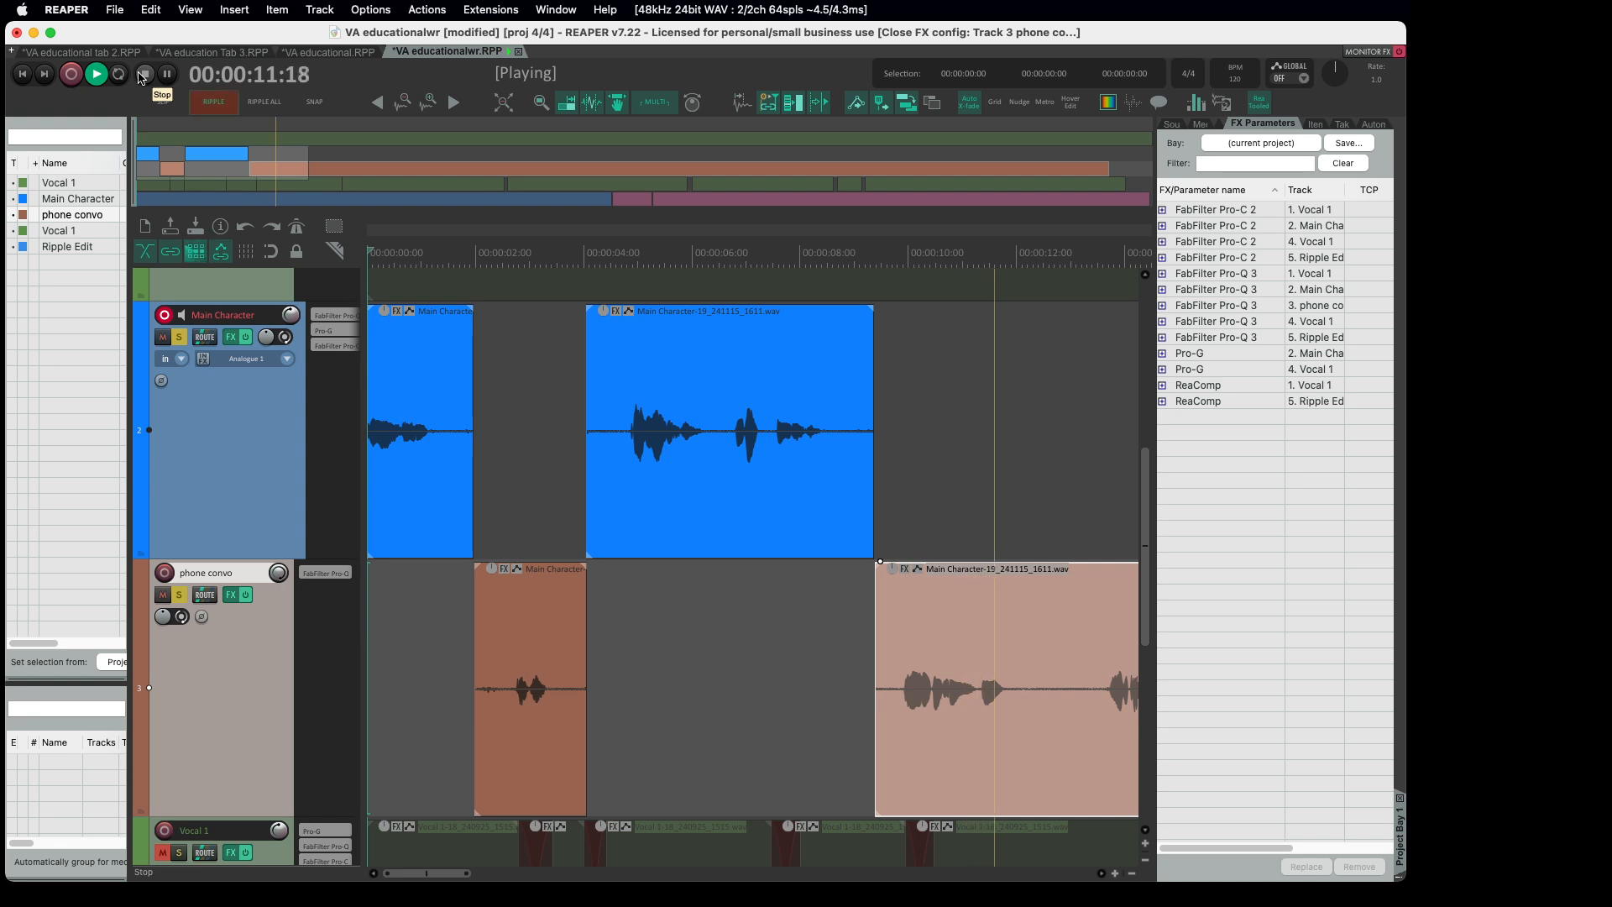
{"action": "left_click", "coordinate": [143, 74]}
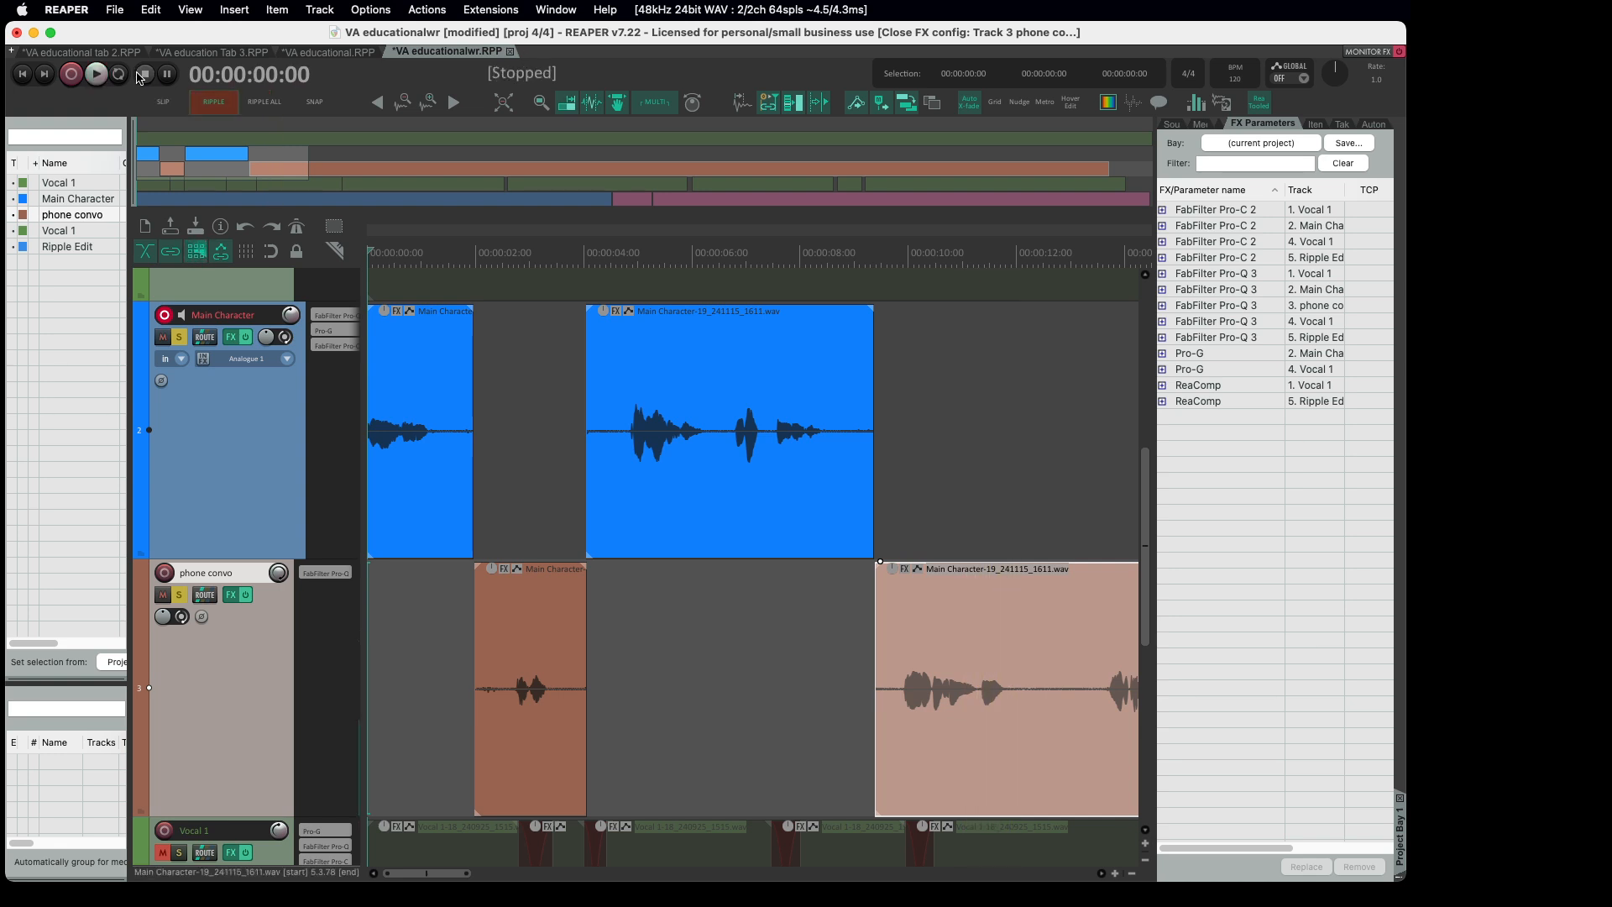